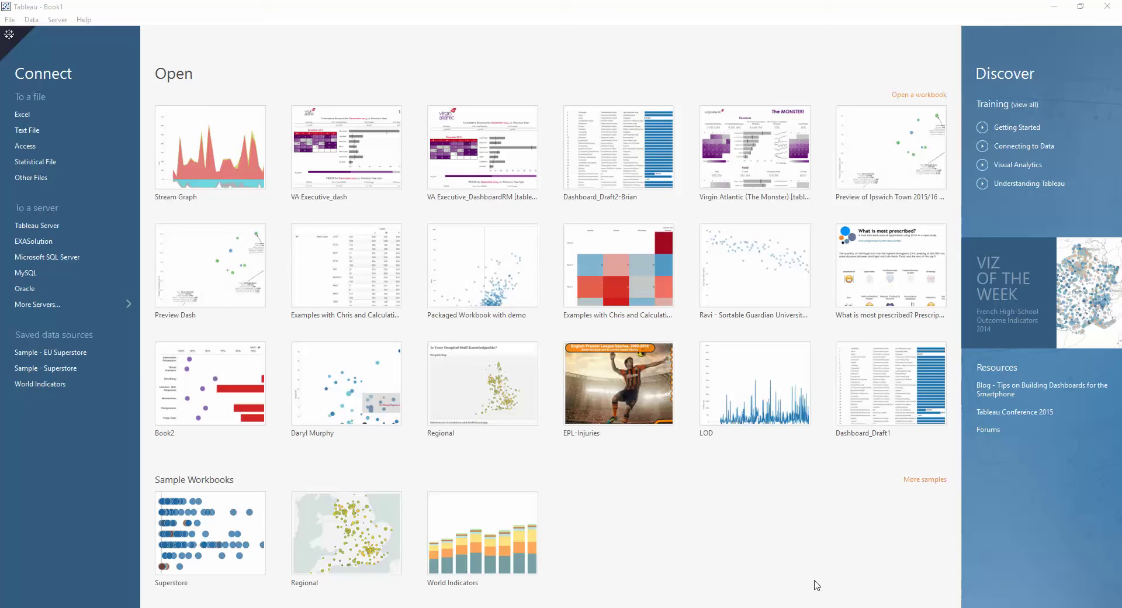
- Open Sample - Superstore from the start page's saved data sources into a blank Sheet 1
click(767, 546)
click(38, 368)
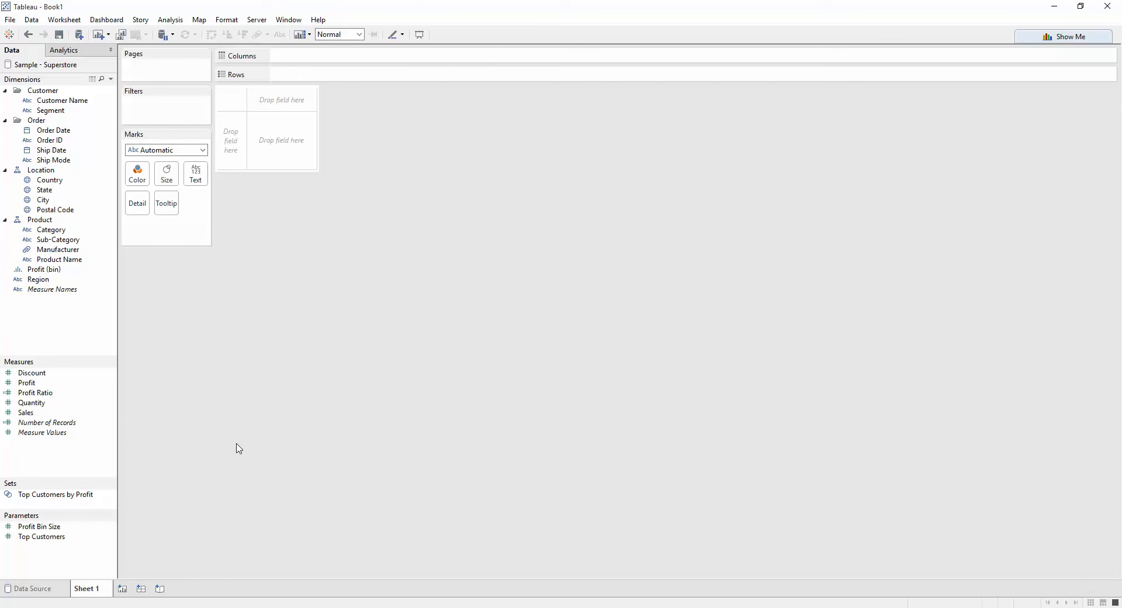
- Plot SUM(Sales) as bars split by Category: Furniture, Office Supplies and Technology
double_click(33, 412)
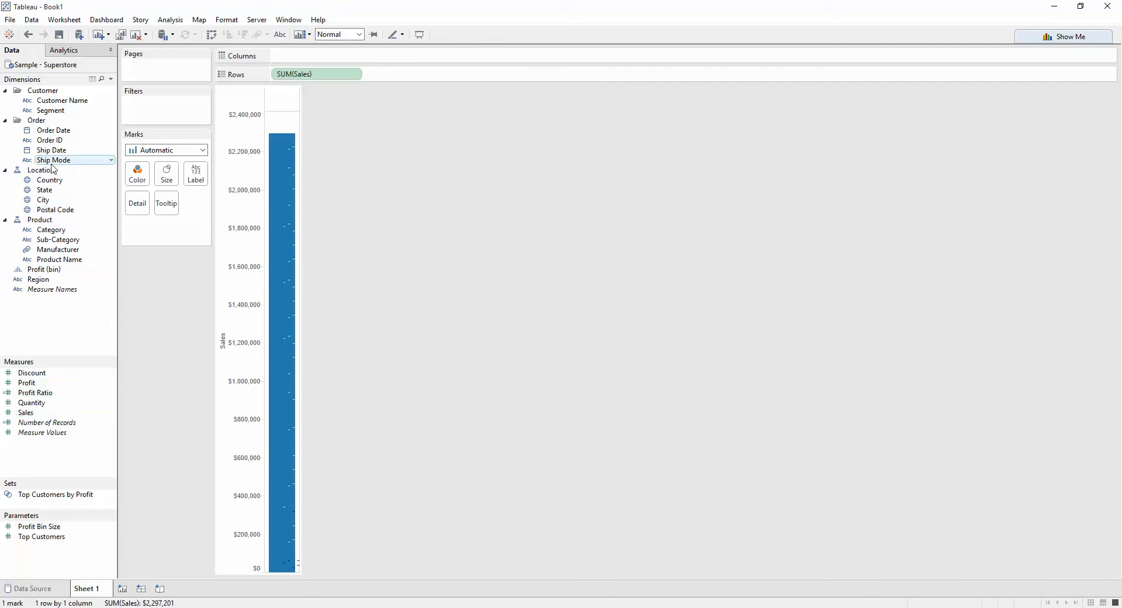
double_click(55, 229)
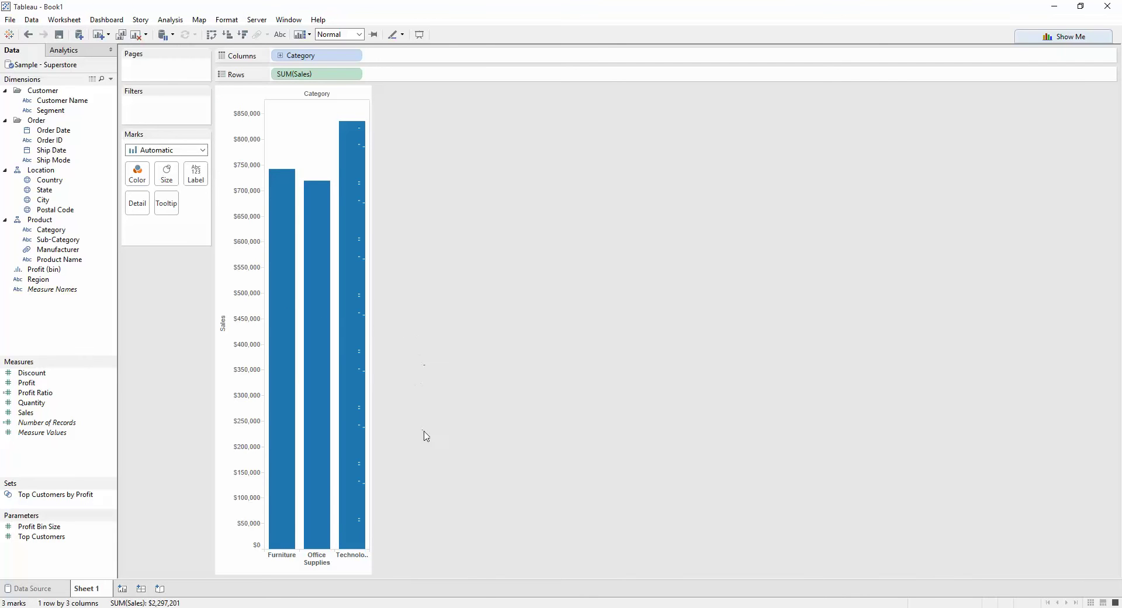
- Create a String parameter 'Choose a Category' whose list of values comes from the Category field
right_click(51, 554)
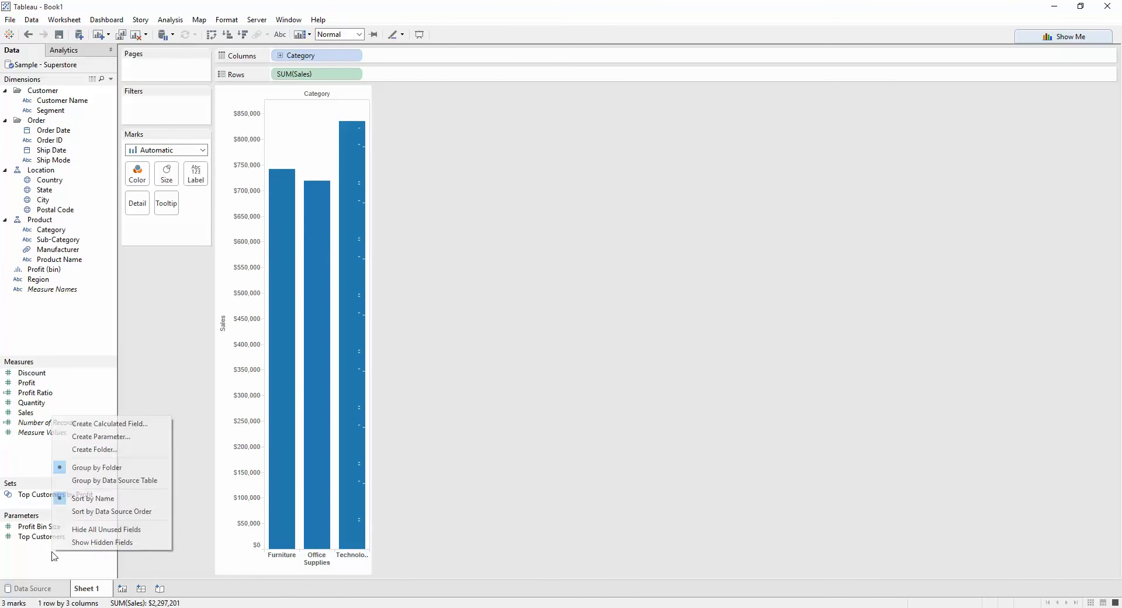
click(143, 424)
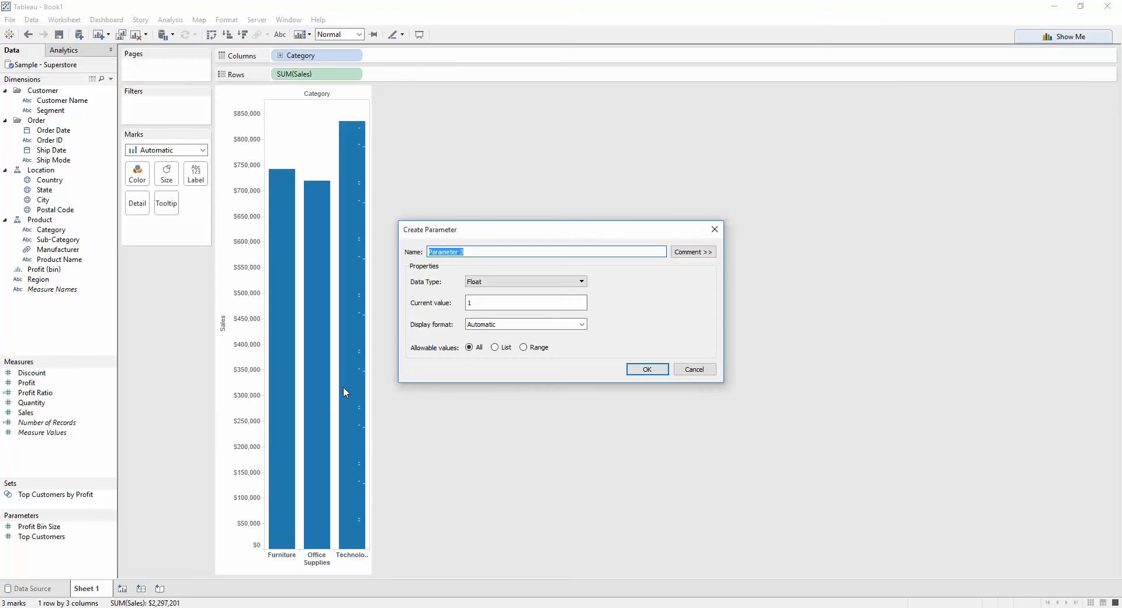
text(Choose a Category)
click(508, 282)
click(504, 311)
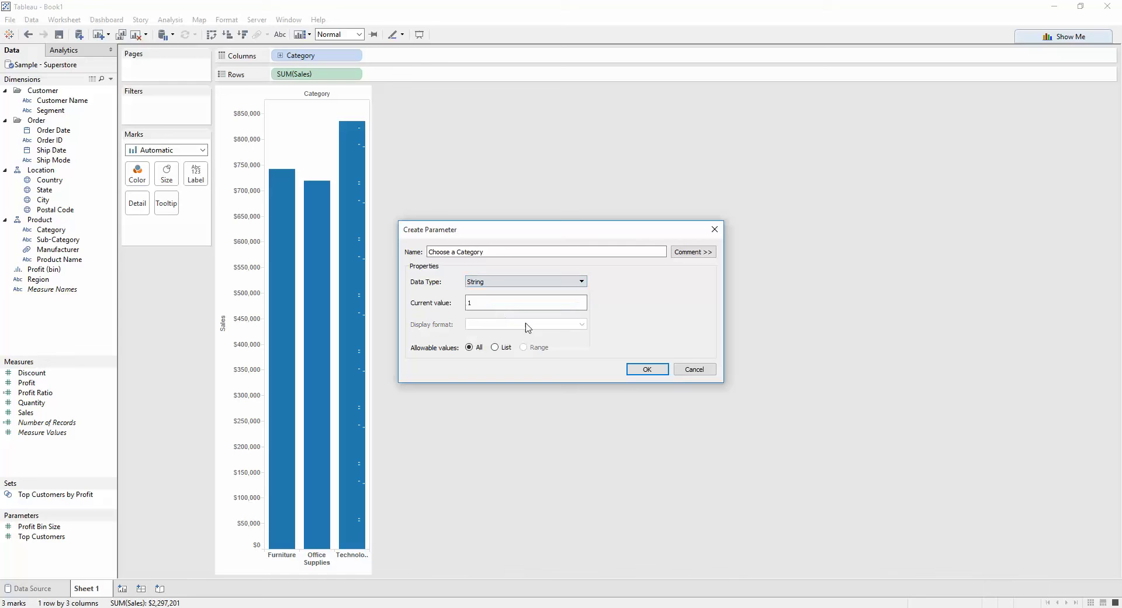
click(495, 347)
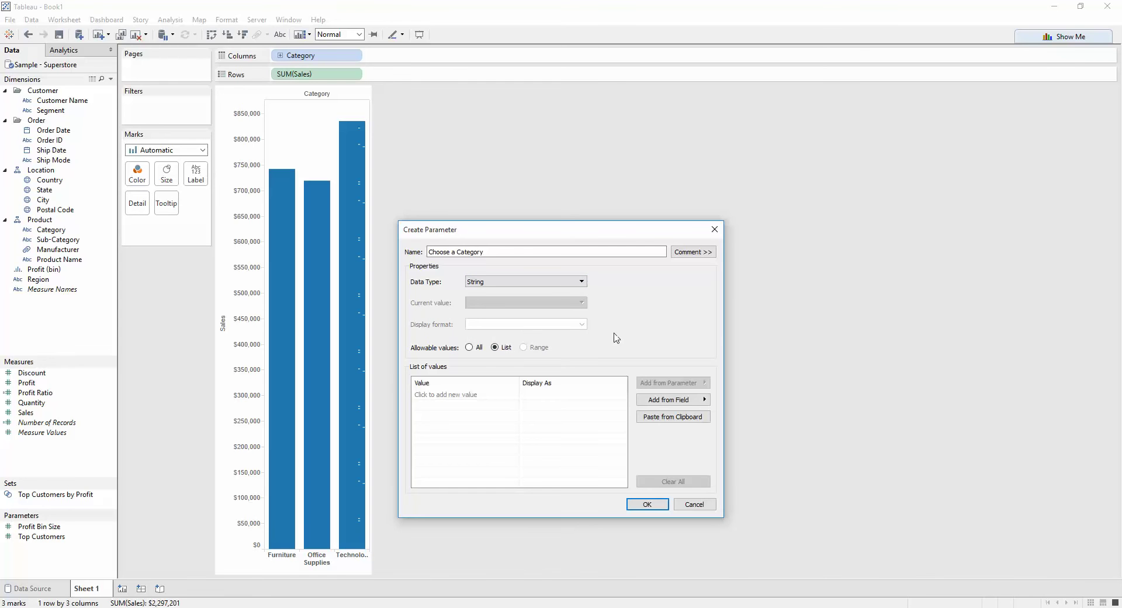
click(659, 406)
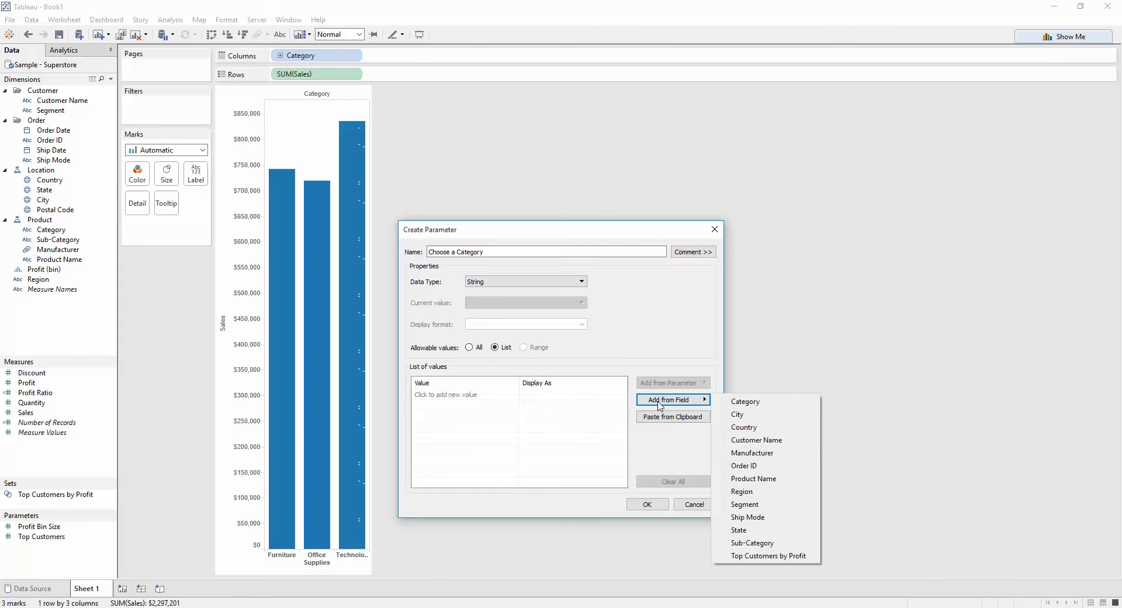
click(738, 403)
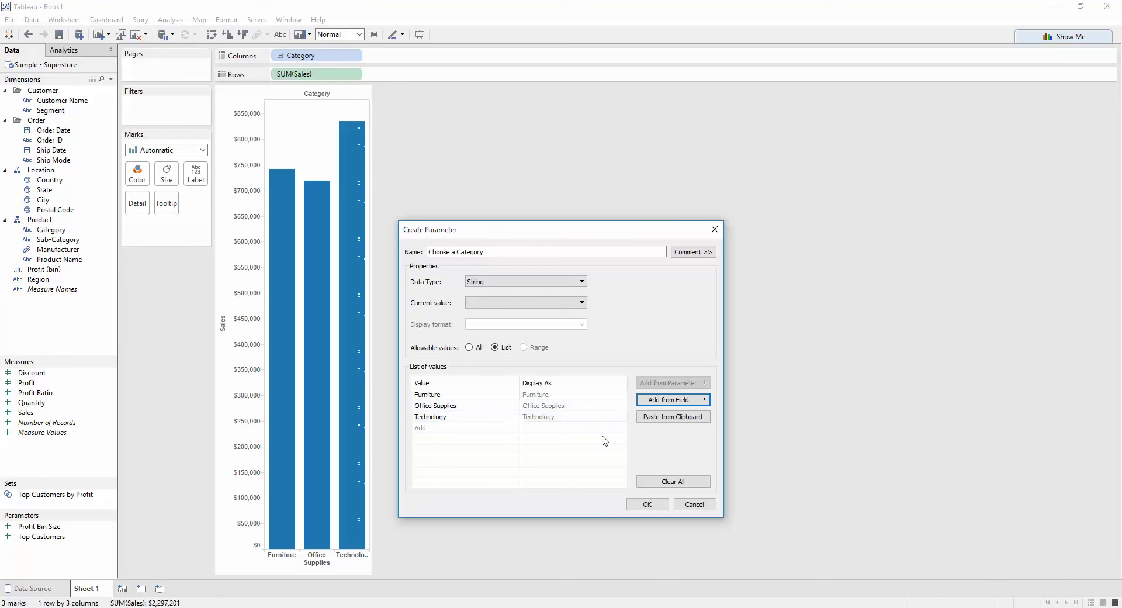
click(652, 401)
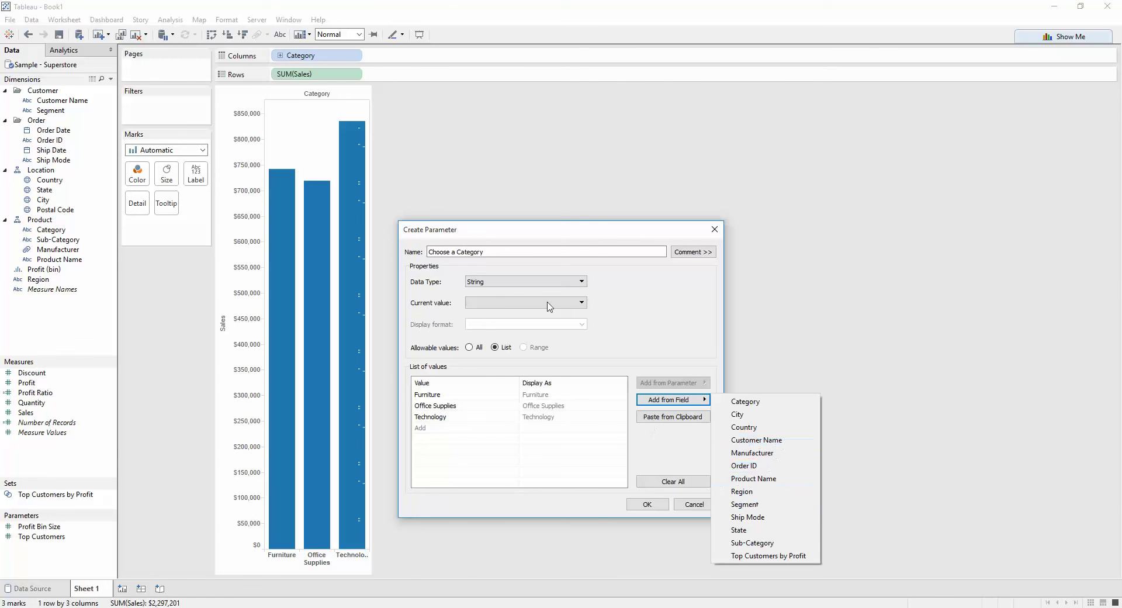
click(638, 465)
click(647, 504)
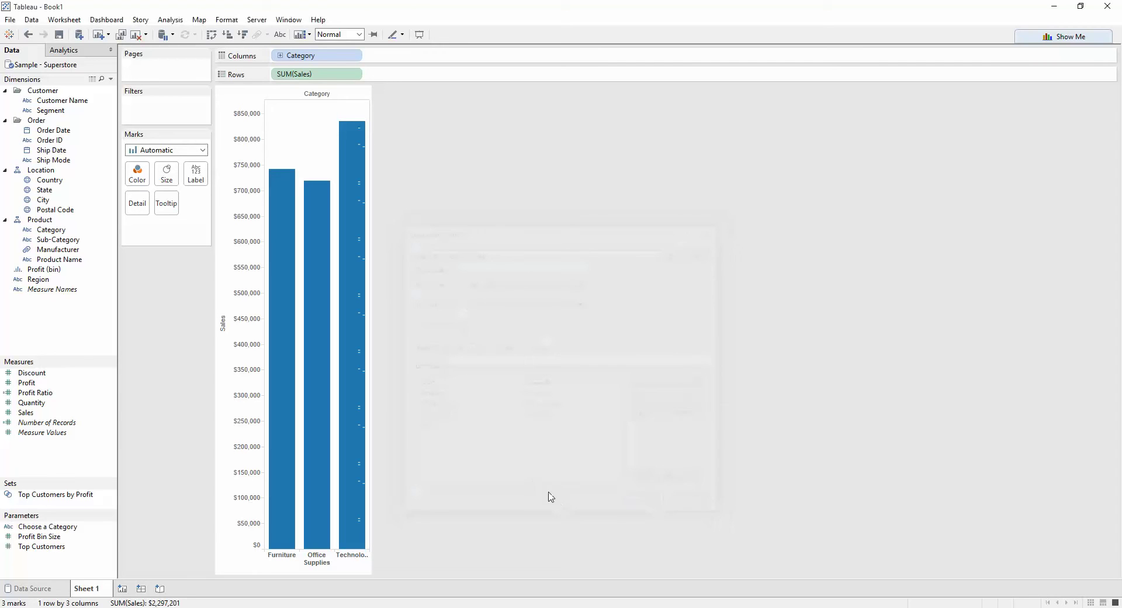
- Show the Choose a Category parameter control on the sheet and set it to Office Supplies
right_click(38, 530)
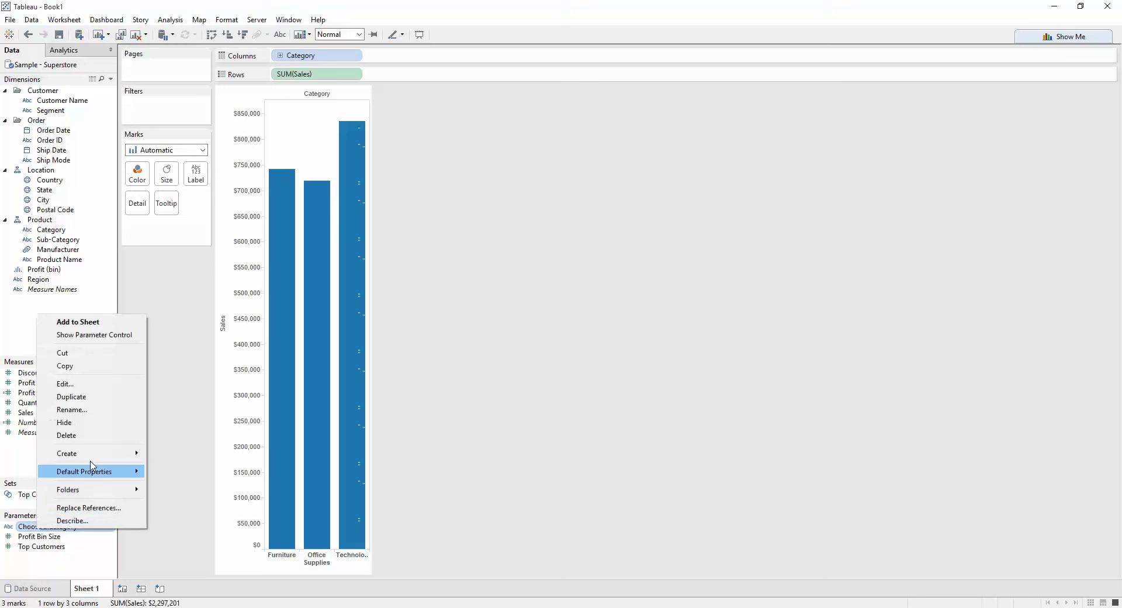
click(107, 342)
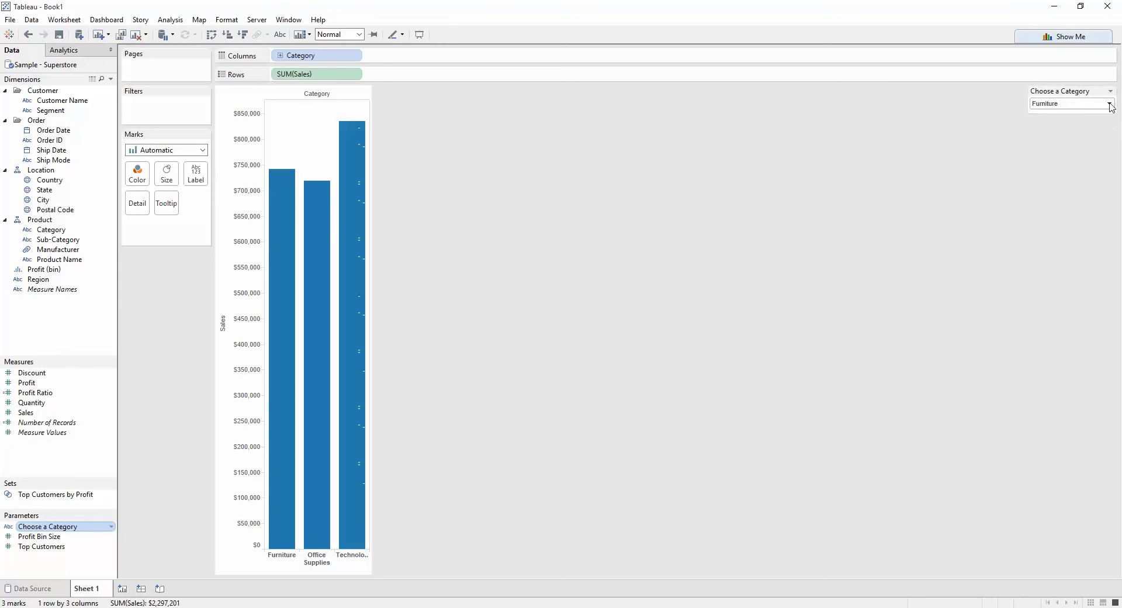
click(1070, 106)
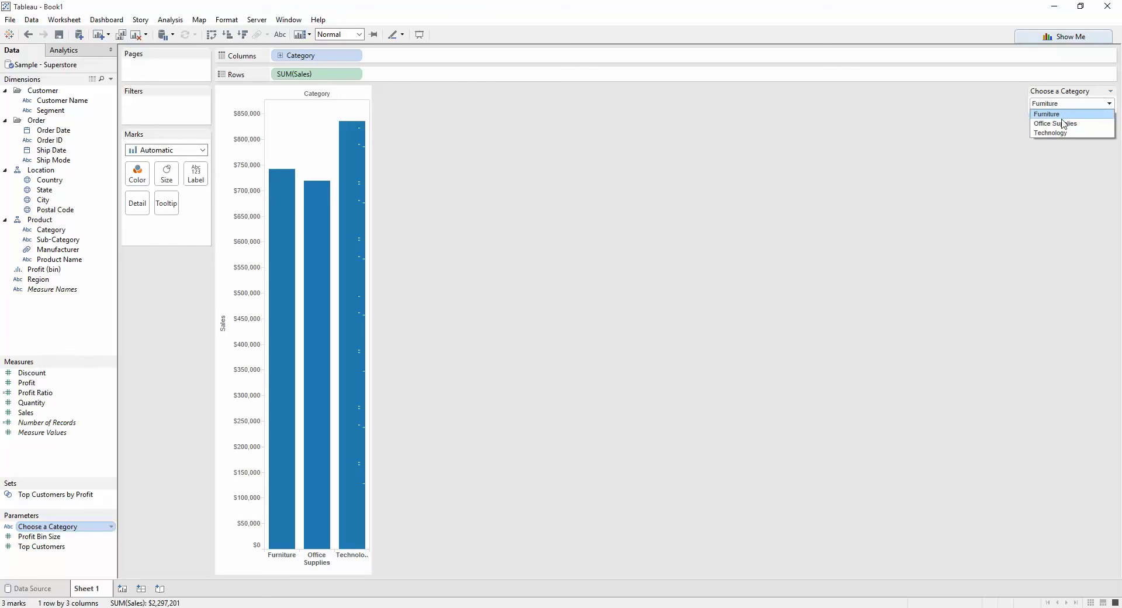
click(1062, 123)
- Try Technology and Furniture in the control, then set it back to Office Supplies
click(1061, 106)
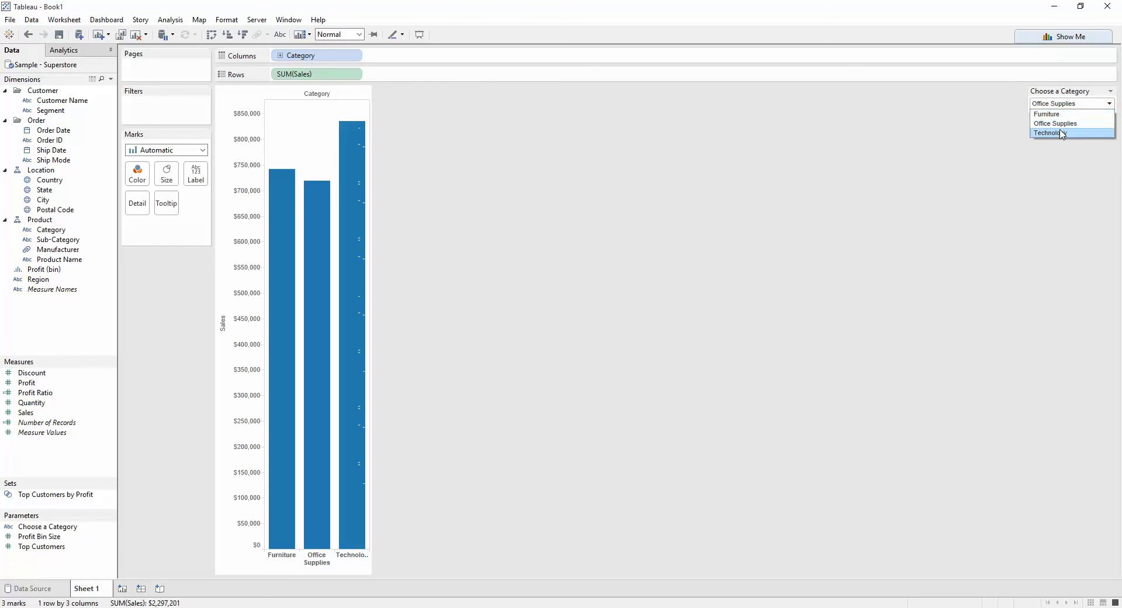
click(1063, 133)
click(1061, 105)
click(1063, 124)
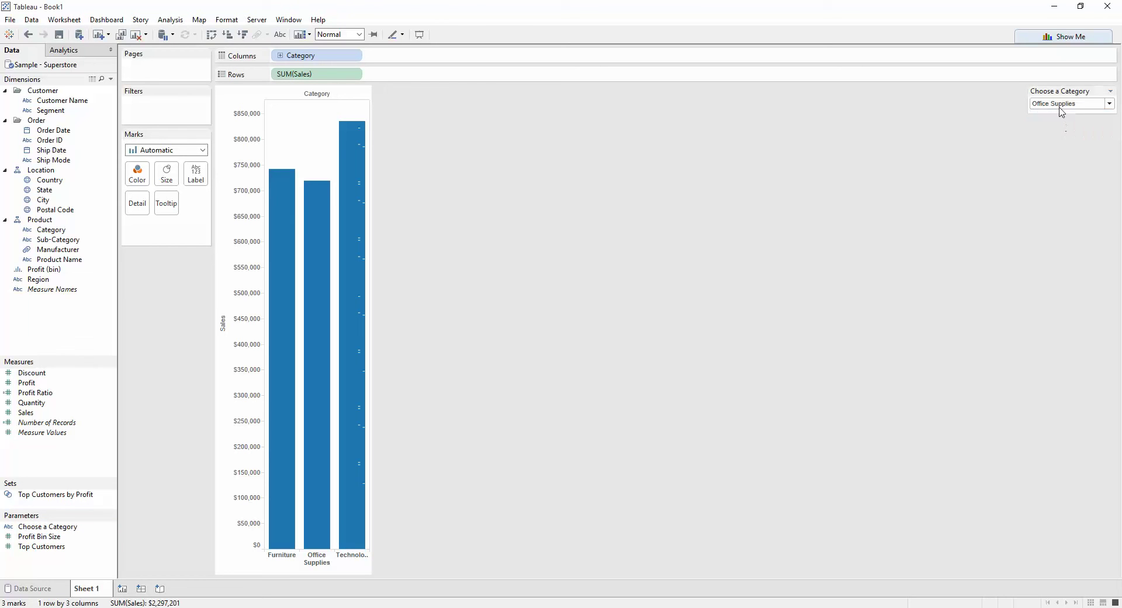
click(1061, 105)
click(1061, 114)
click(1050, 105)
click(1048, 121)
- Start a new calculated field named Category Parameter Calculation
right_click(87, 319)
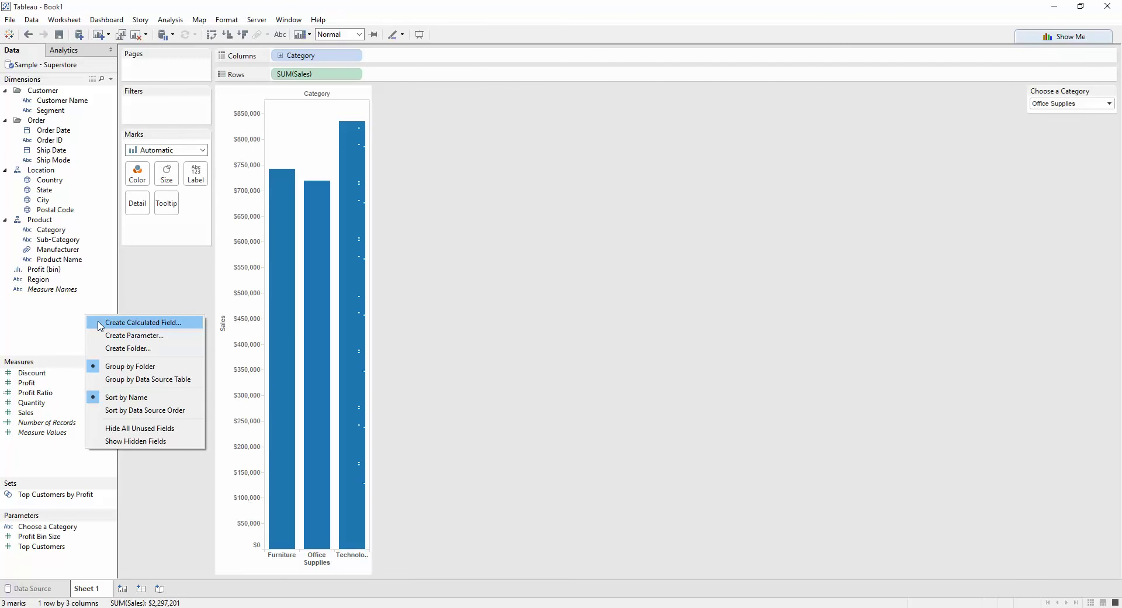
click(100, 324)
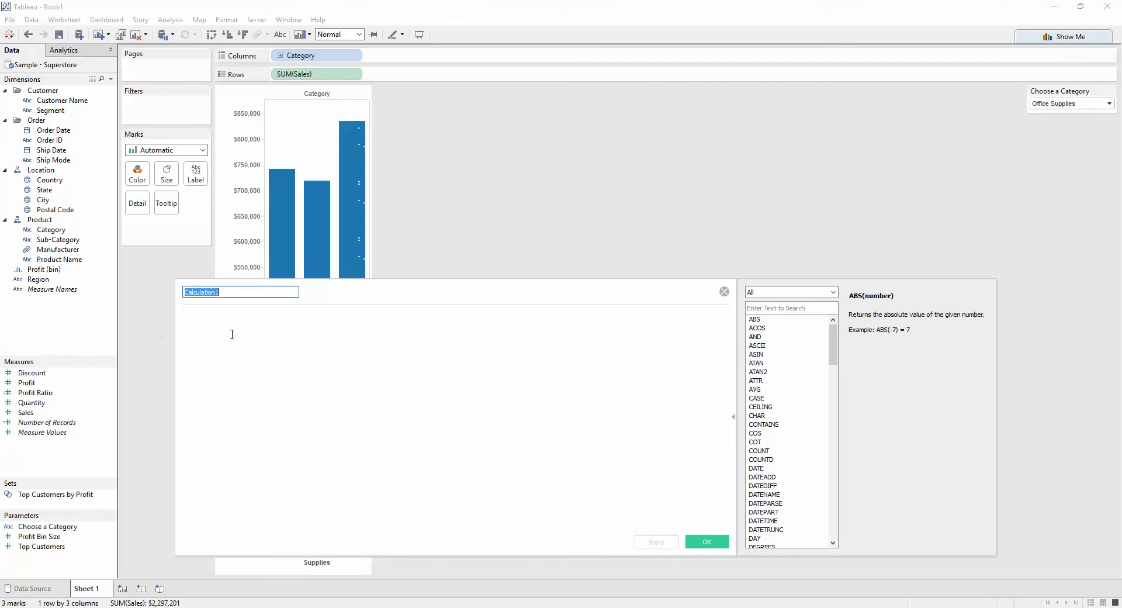
text(Category C)
key(BackSpace)
text(APrameter Calcu)
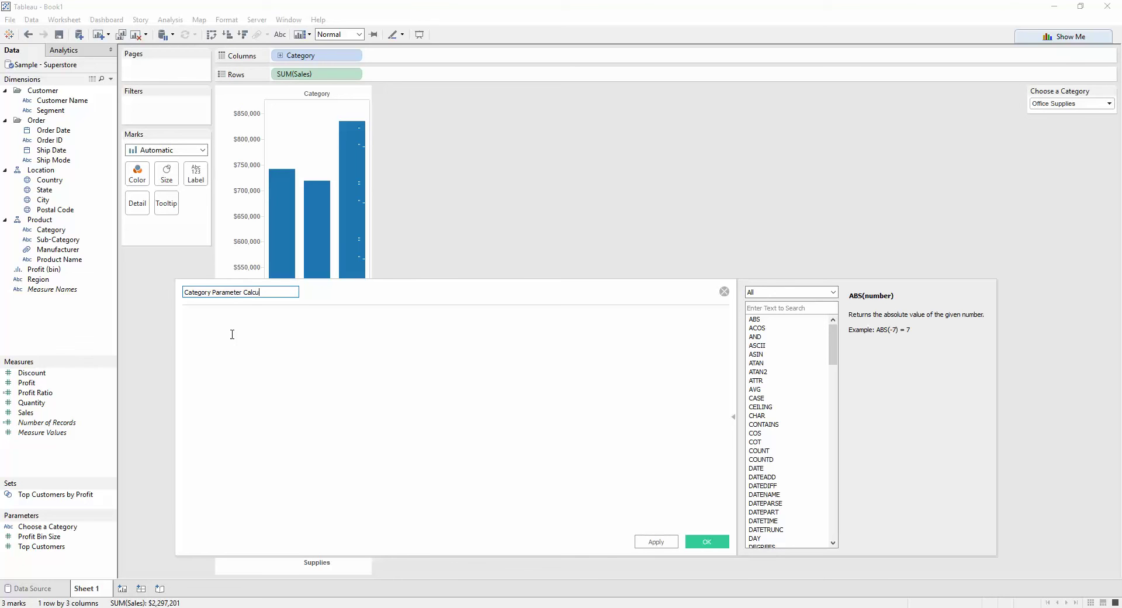
text(ation)
- Enter the formula IF [Choose a Category]=[Category] THEN "True" ELSE "False" END and save it
click(232, 334)
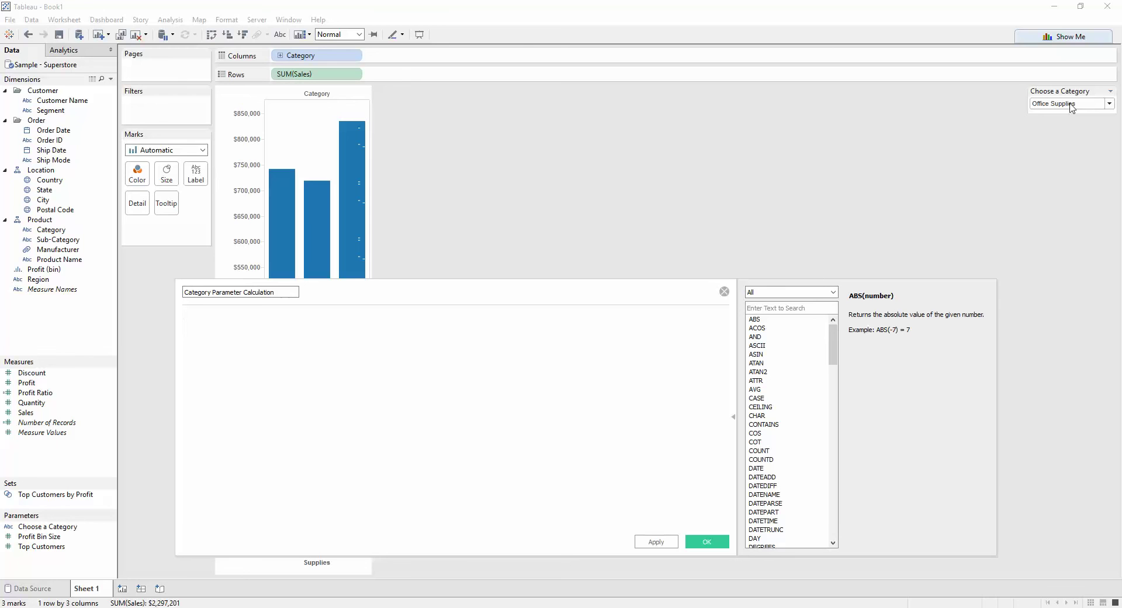
text(IF )
text([Cho)
key(Return)
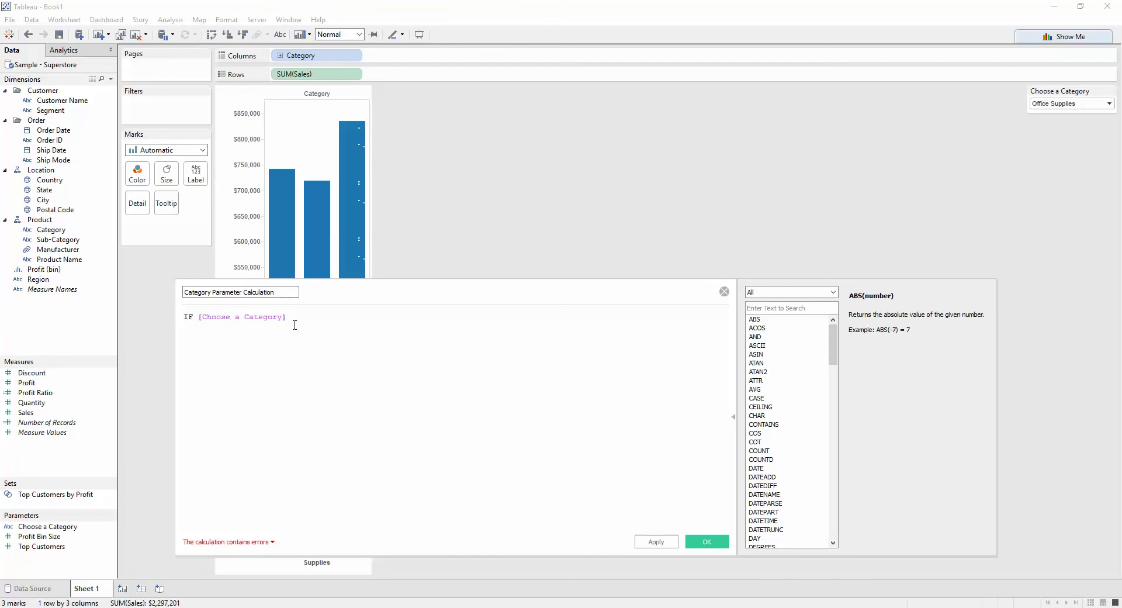
drag(288, 318, 259, 324)
click(199, 323)
click(291, 324)
text(=[)
text(Cat)
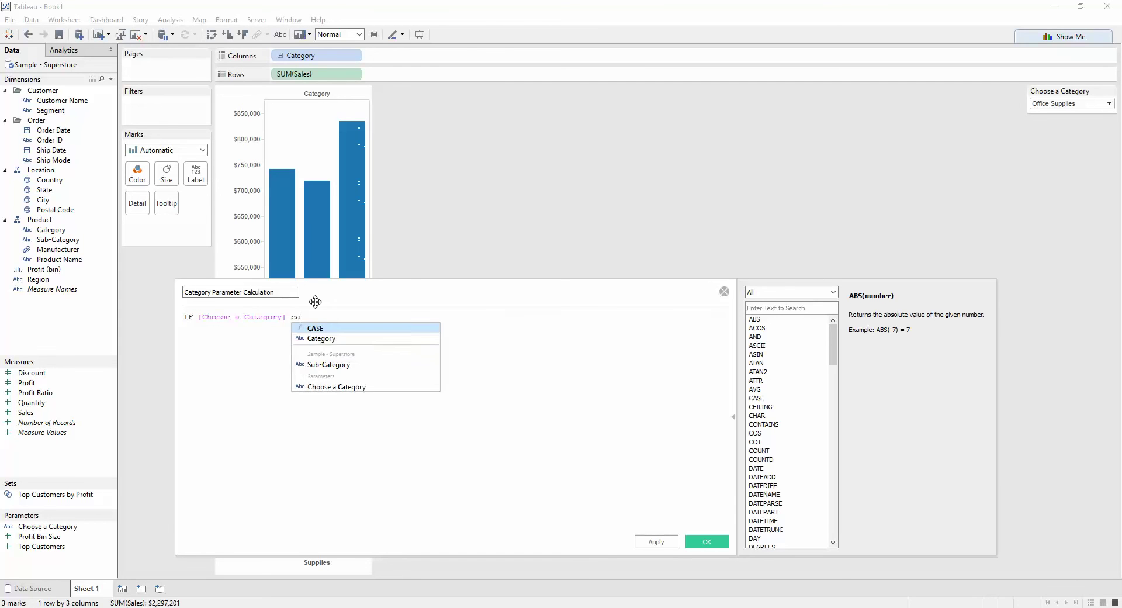
click(323, 328)
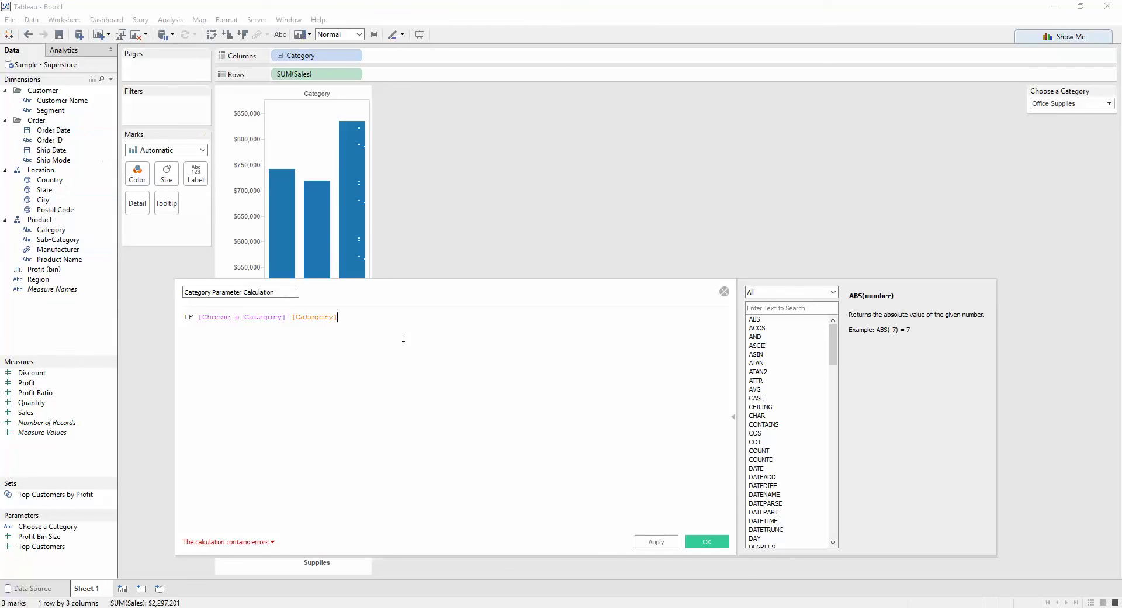
text(THEN "True")
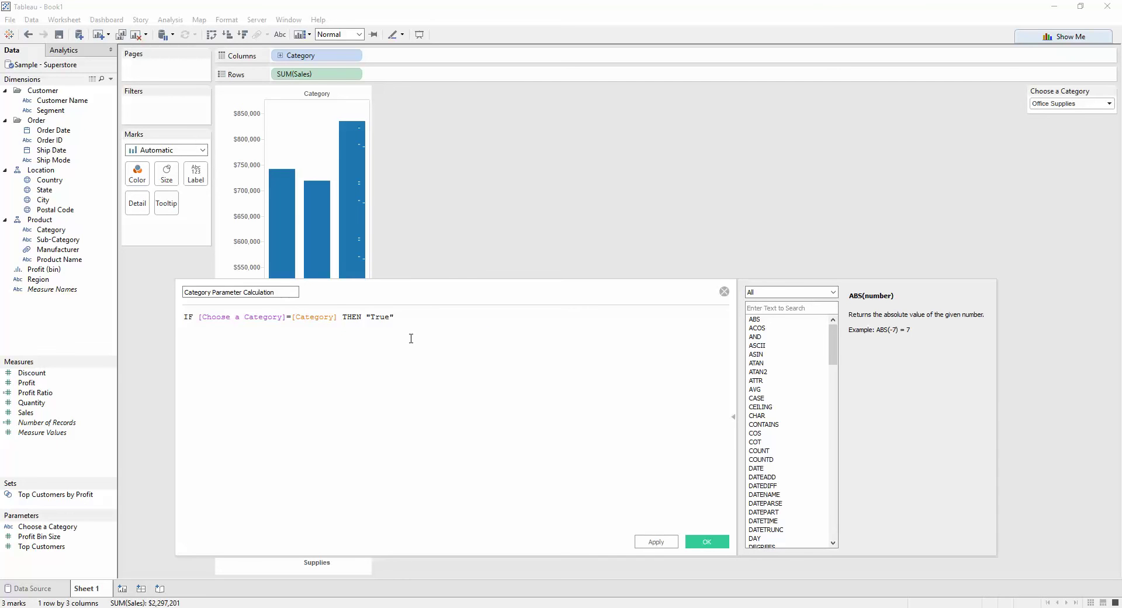
key(Return)
text(ELSE)
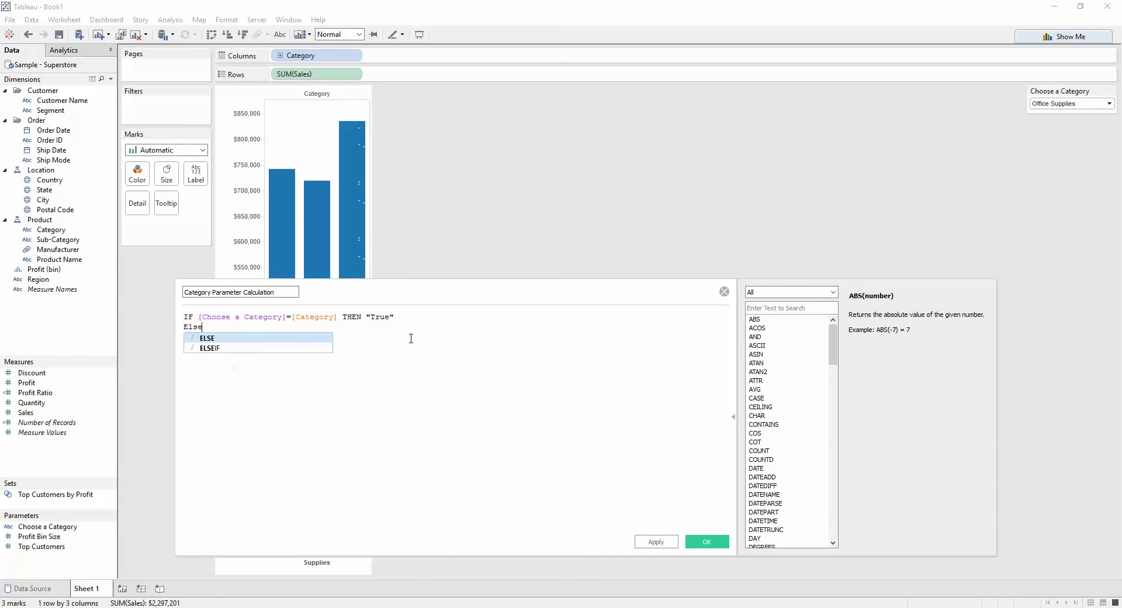
text( ")
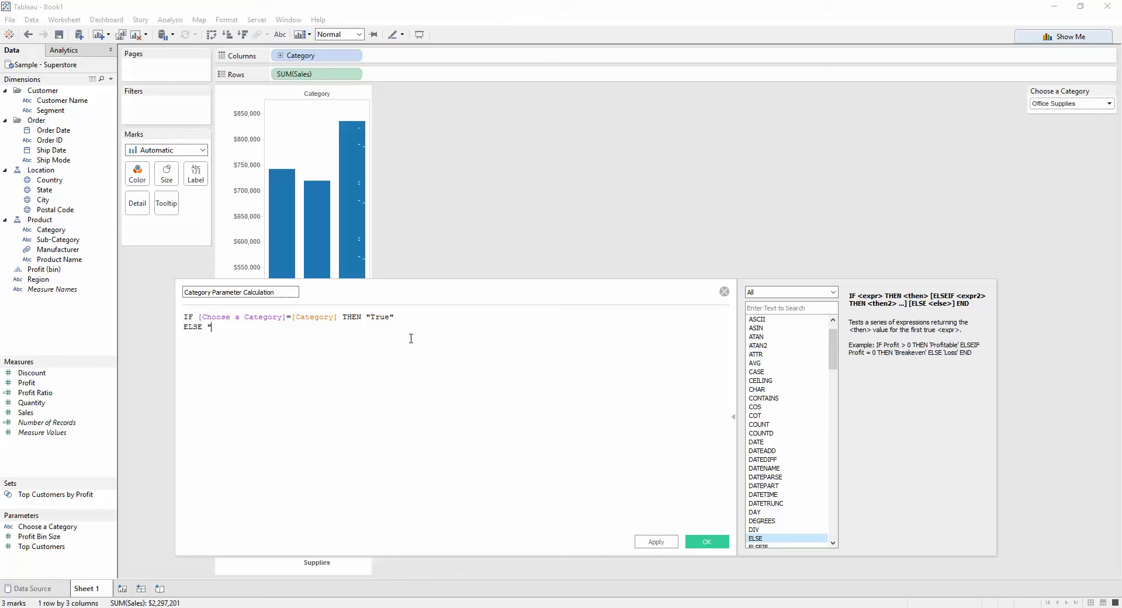
text(False)
text(" )
text(END)
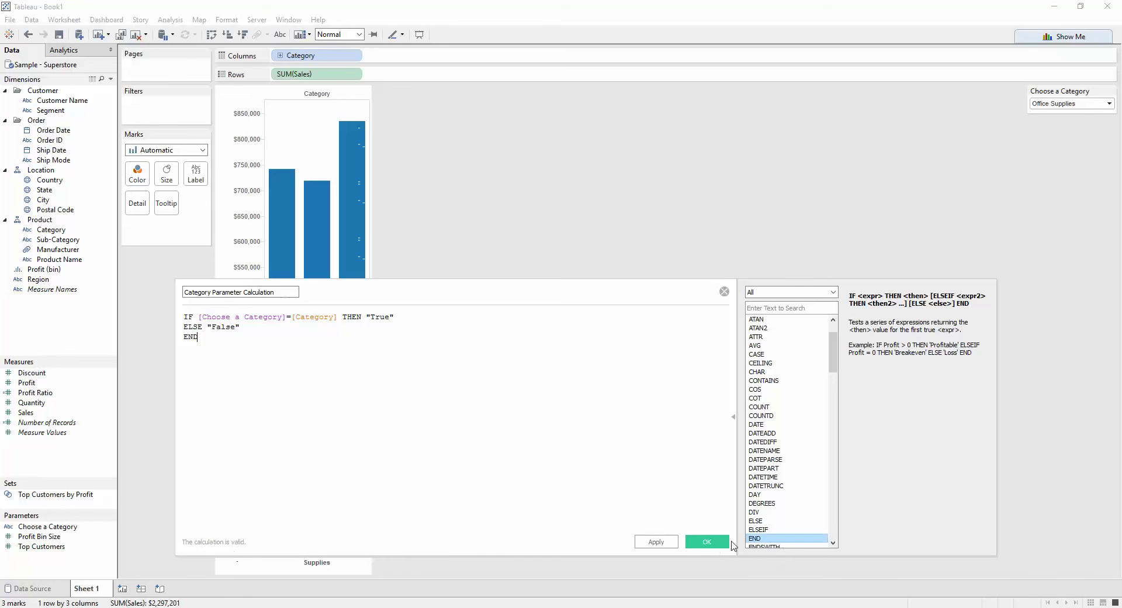
click(723, 543)
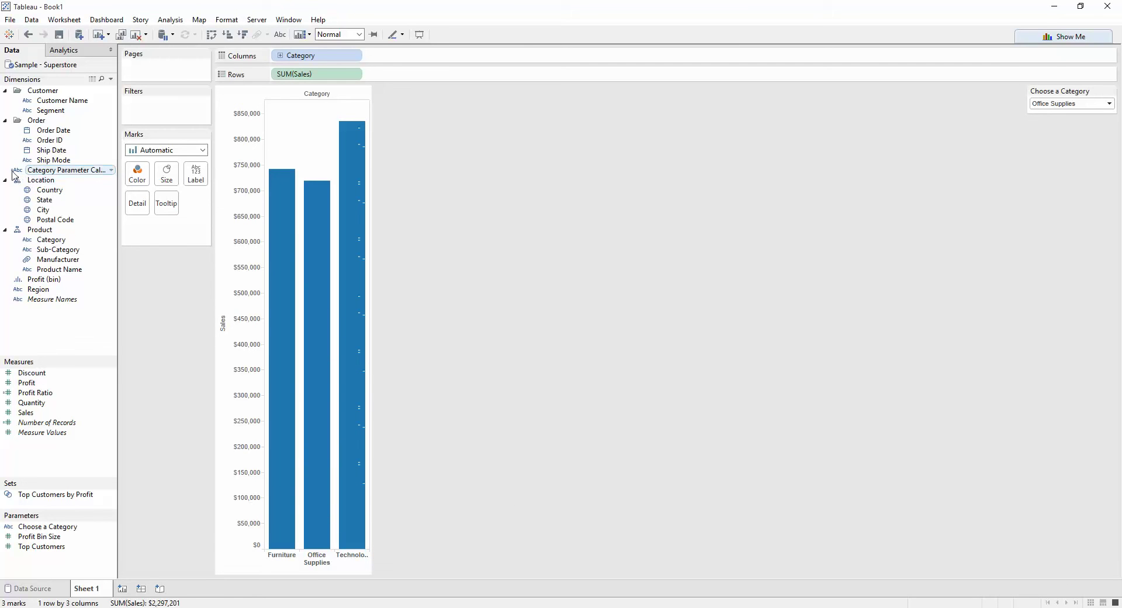
- Colour the bars by Category Parameter Calculation, test Furniture and Technology, and end on Office Supplies
drag(34, 172, 138, 174)
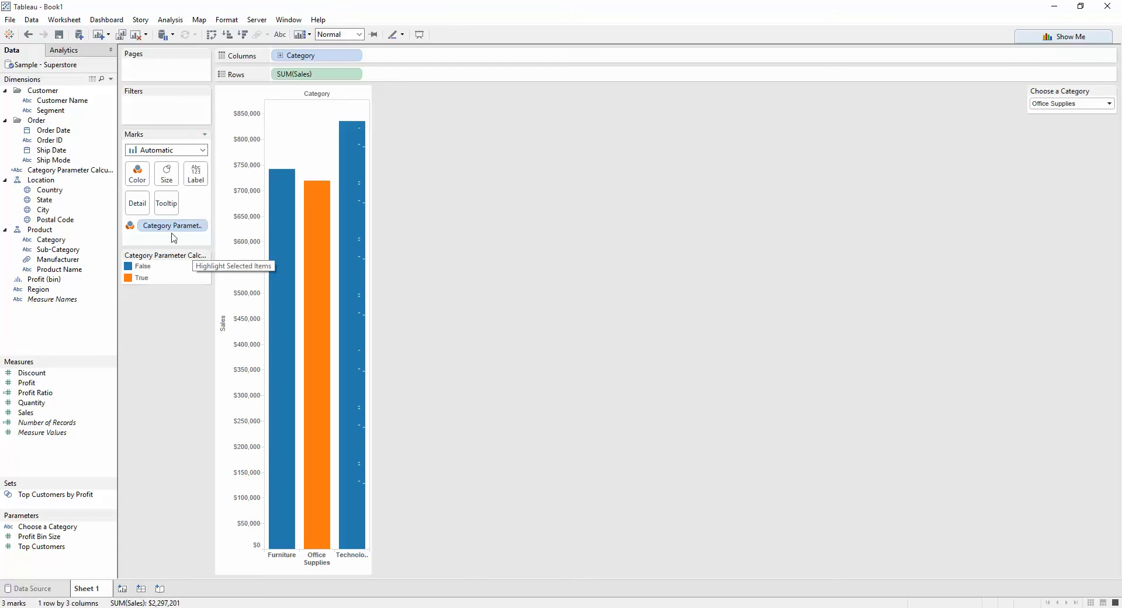
click(1055, 105)
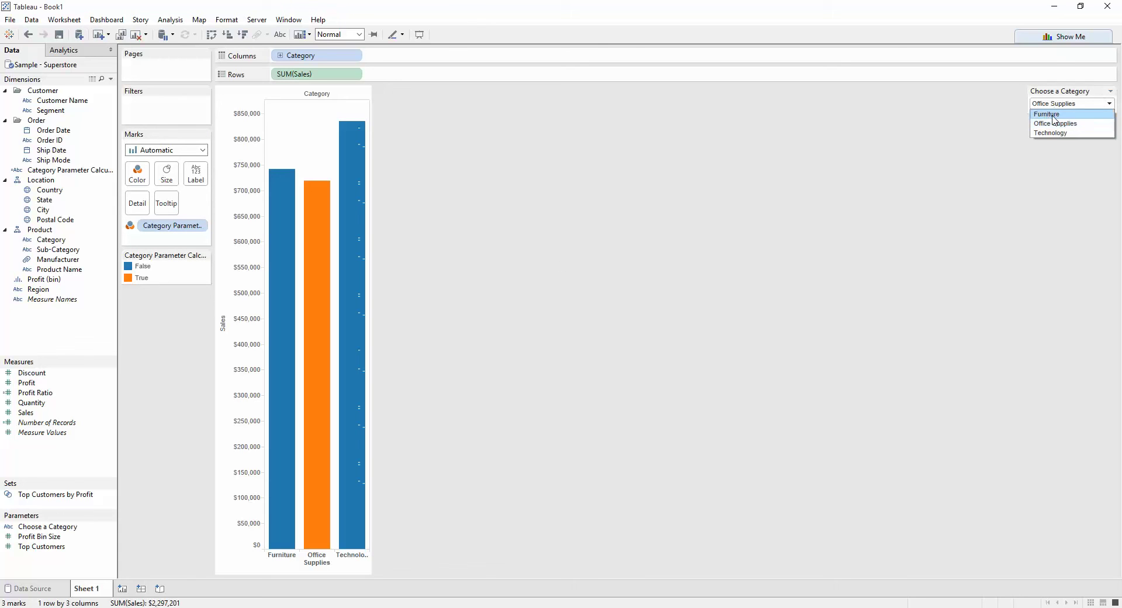
click(1047, 114)
click(1053, 106)
click(1055, 134)
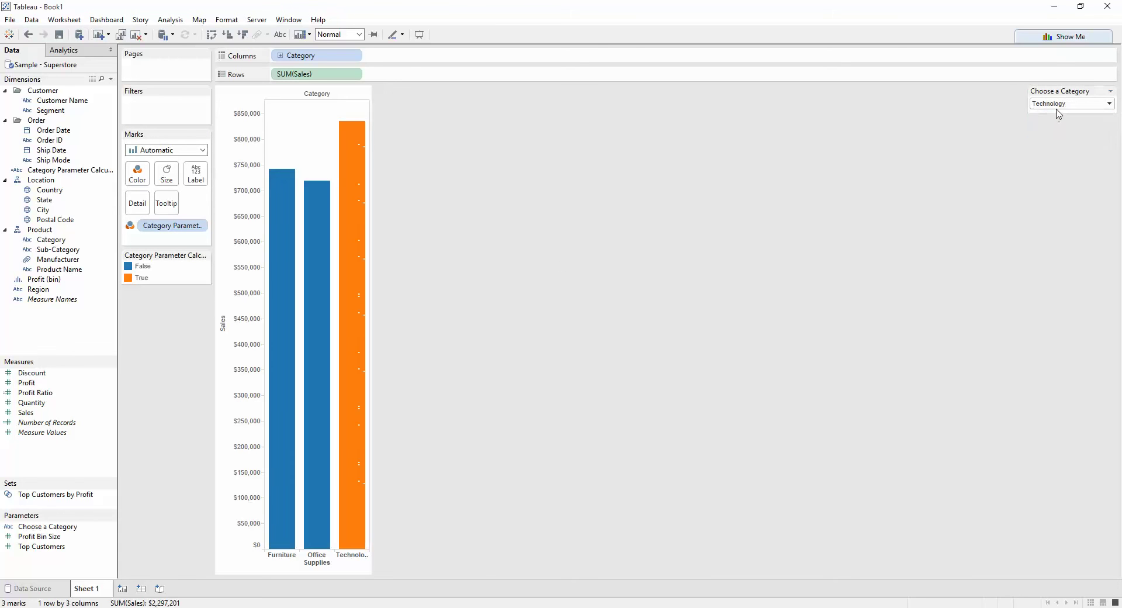
click(1056, 105)
click(1055, 123)
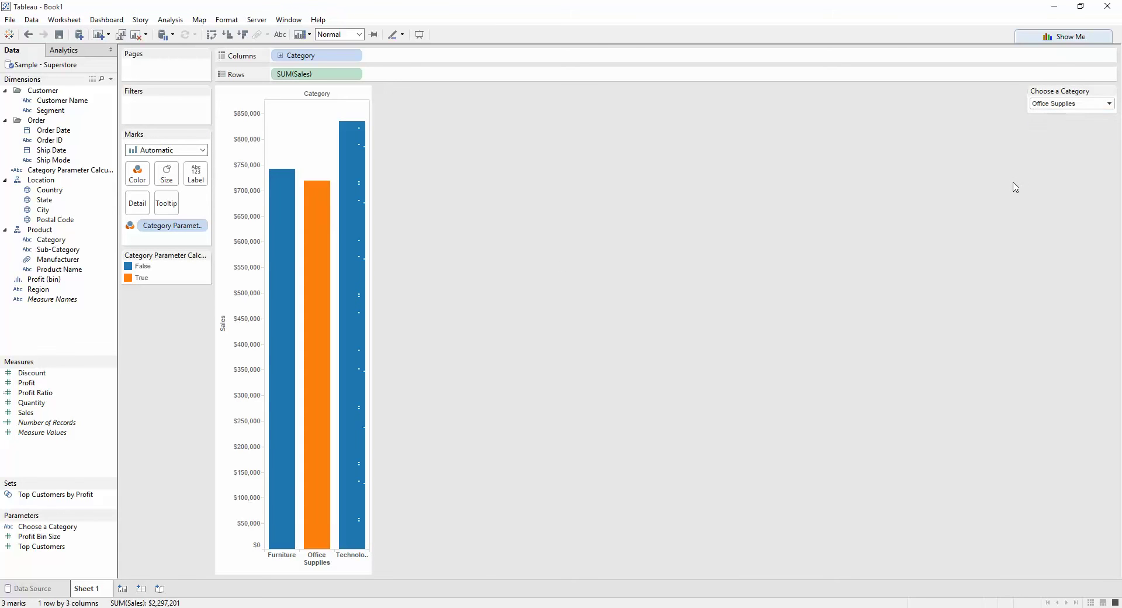
- Drill Category down to Sub-Category, giving 17 bars with Office Supplies ones in orange
click(281, 56)
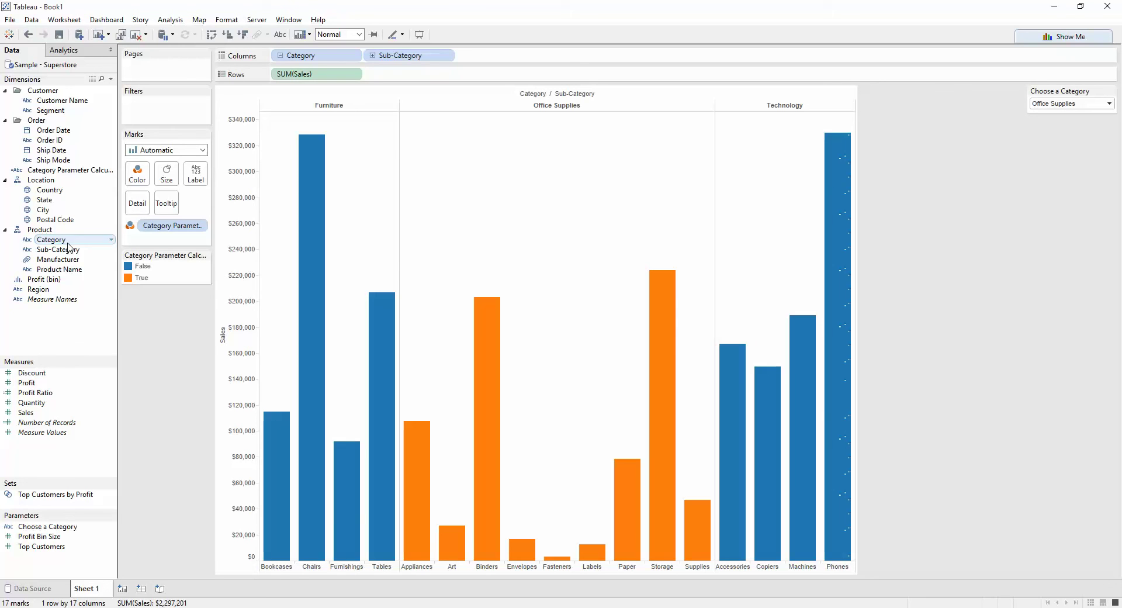
mouse_move(386, 530)
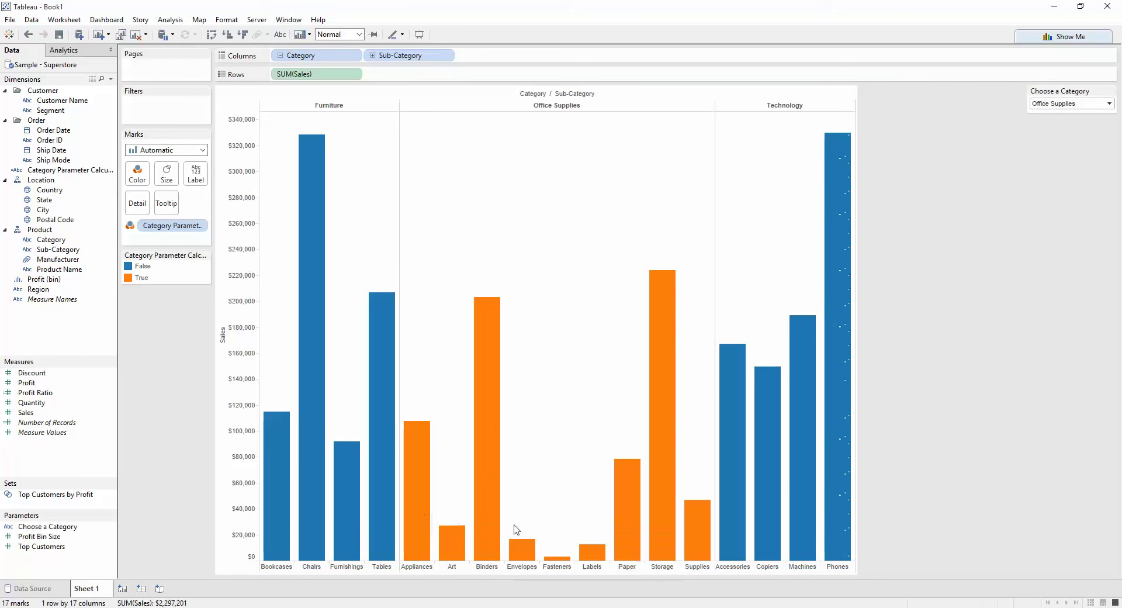
mouse_move(695, 544)
- Sort sub-categories in descending order by summed Sales within each category
click(445, 55)
click(403, 103)
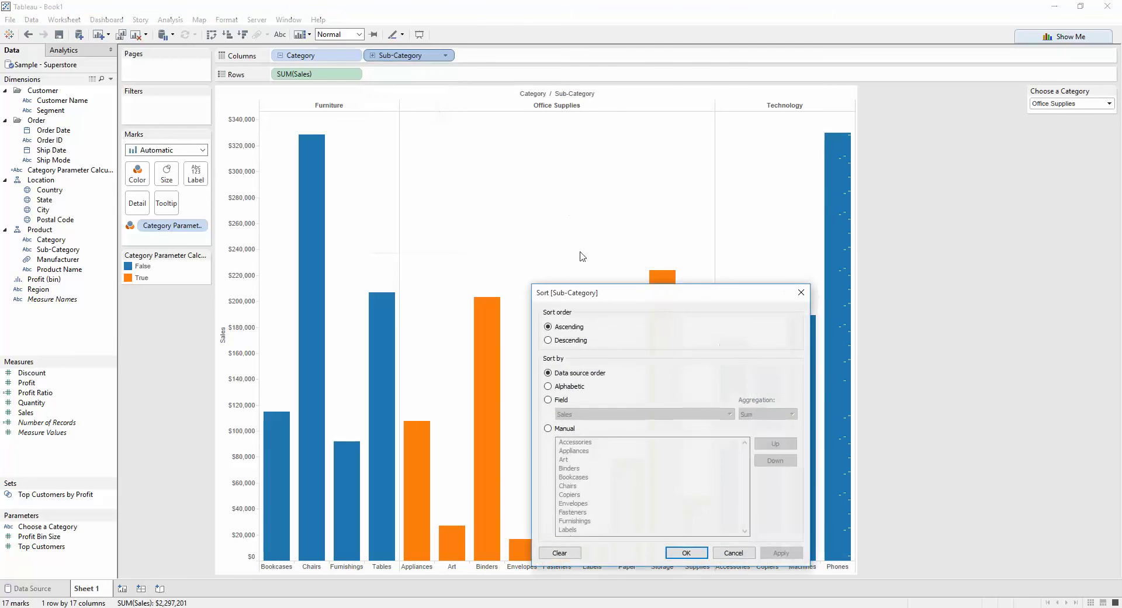
click(572, 340)
click(563, 400)
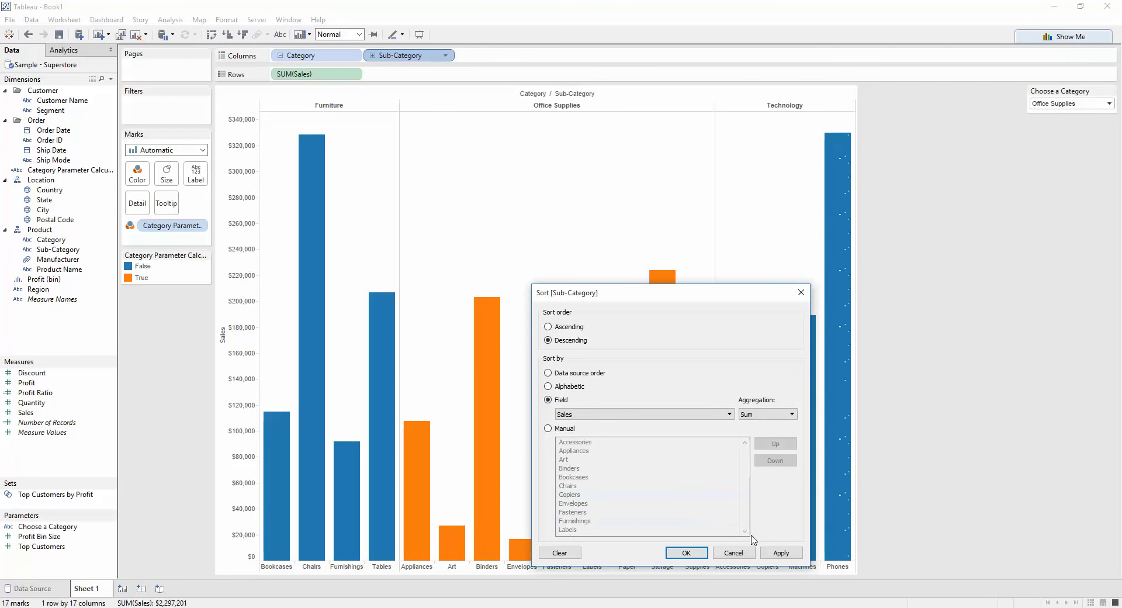
click(781, 552)
click(686, 552)
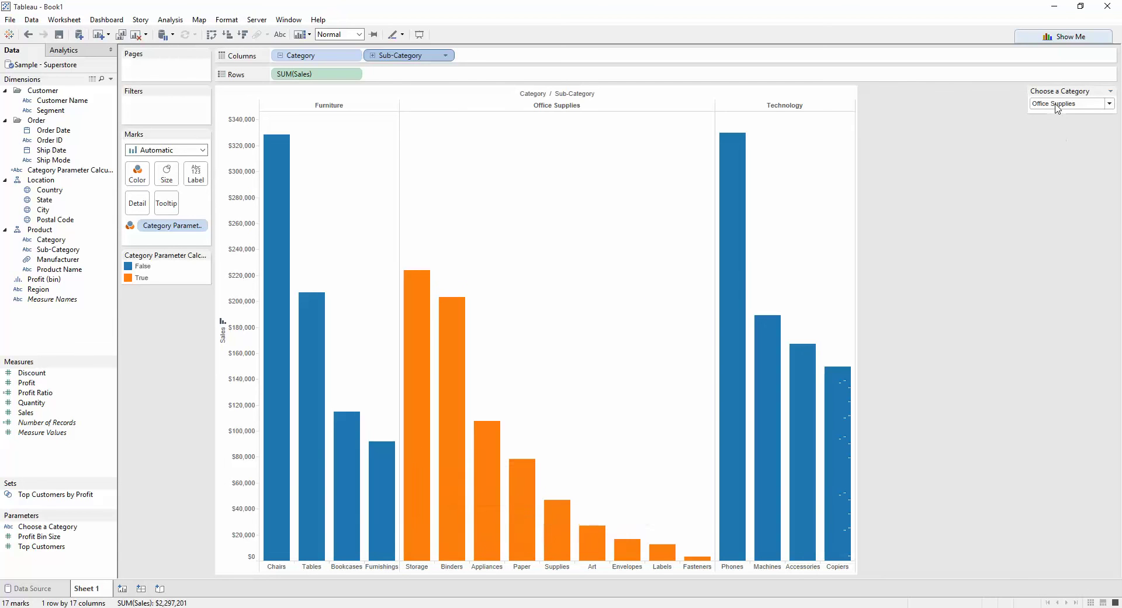
- Show Choose a Category as single-value radio buttons, cycle through categories, and end on Technology
click(1110, 90)
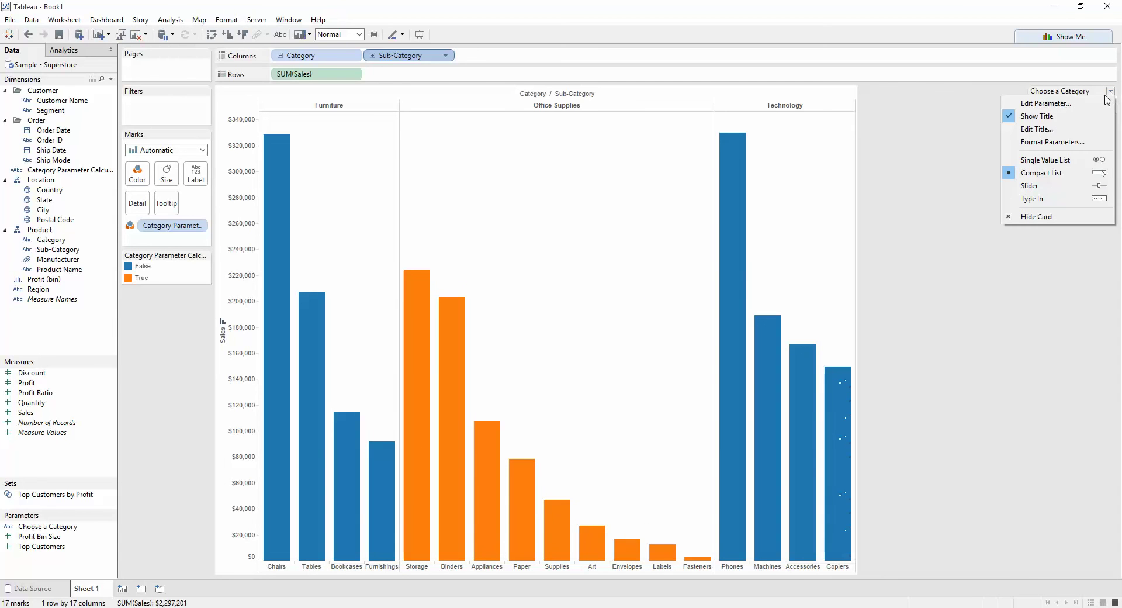
click(1089, 164)
click(1036, 103)
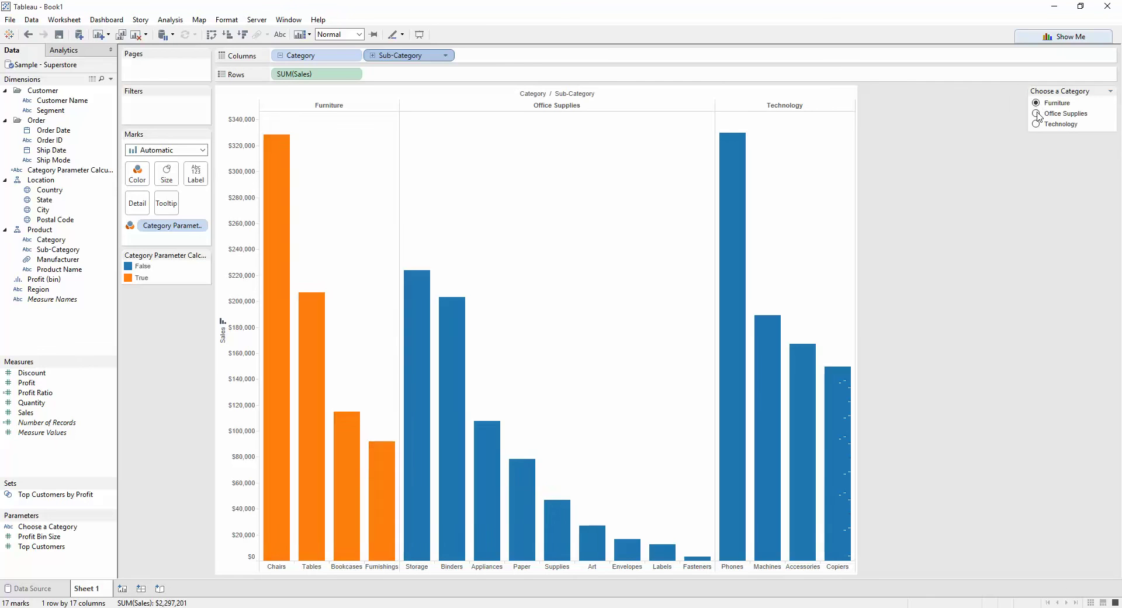
click(1037, 113)
click(1037, 124)
click(1037, 114)
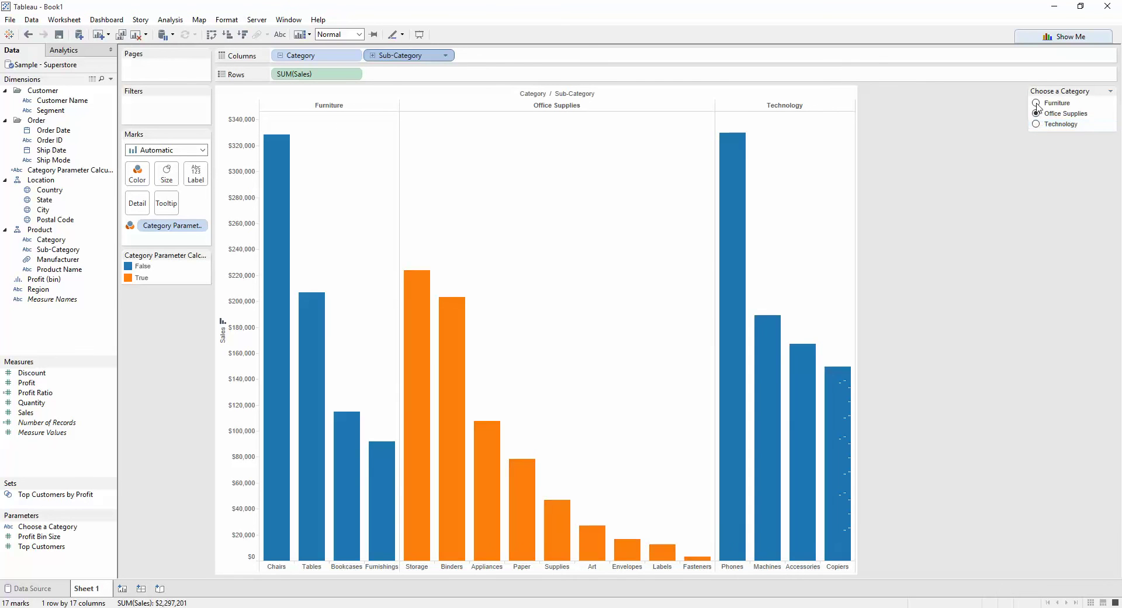
click(1036, 103)
click(1037, 113)
click(1037, 124)
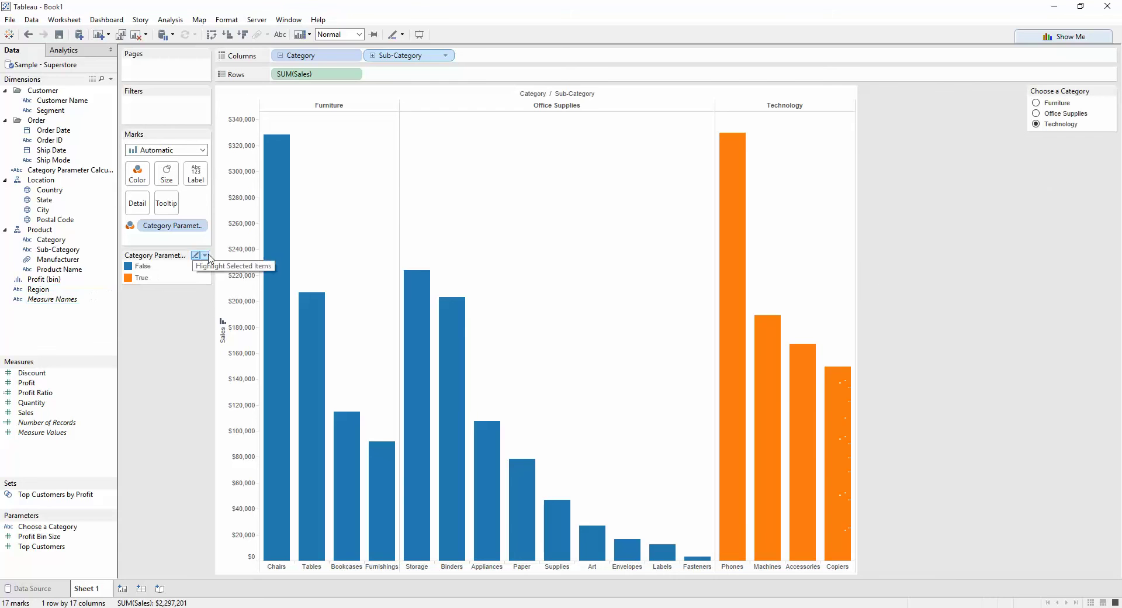
- Edit the colour legend so True is red and False is purple
click(205, 255)
click(200, 268)
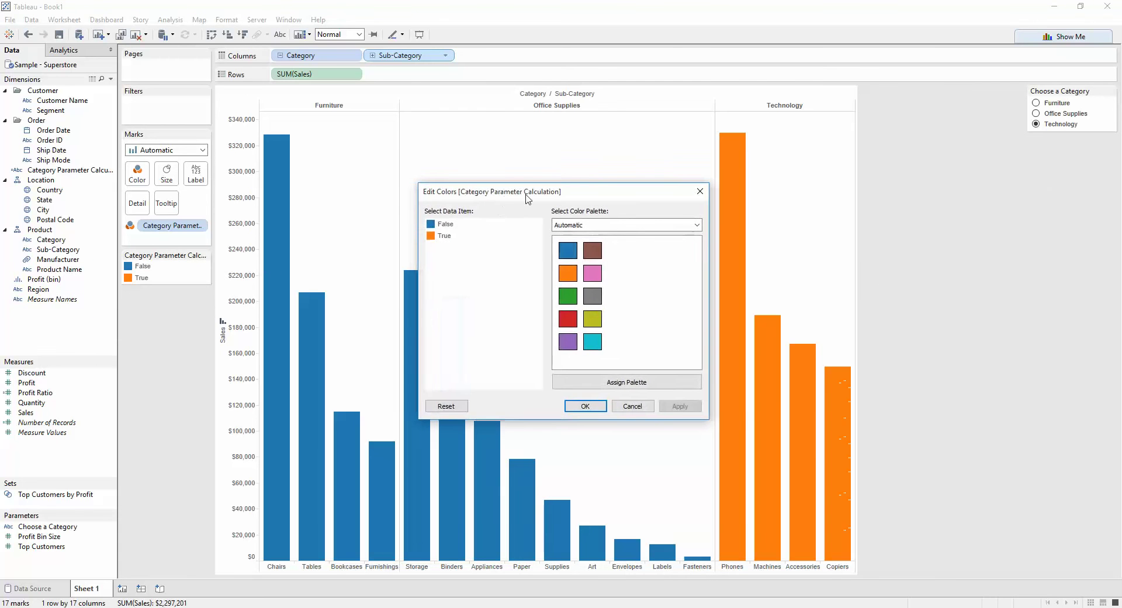
click(532, 216)
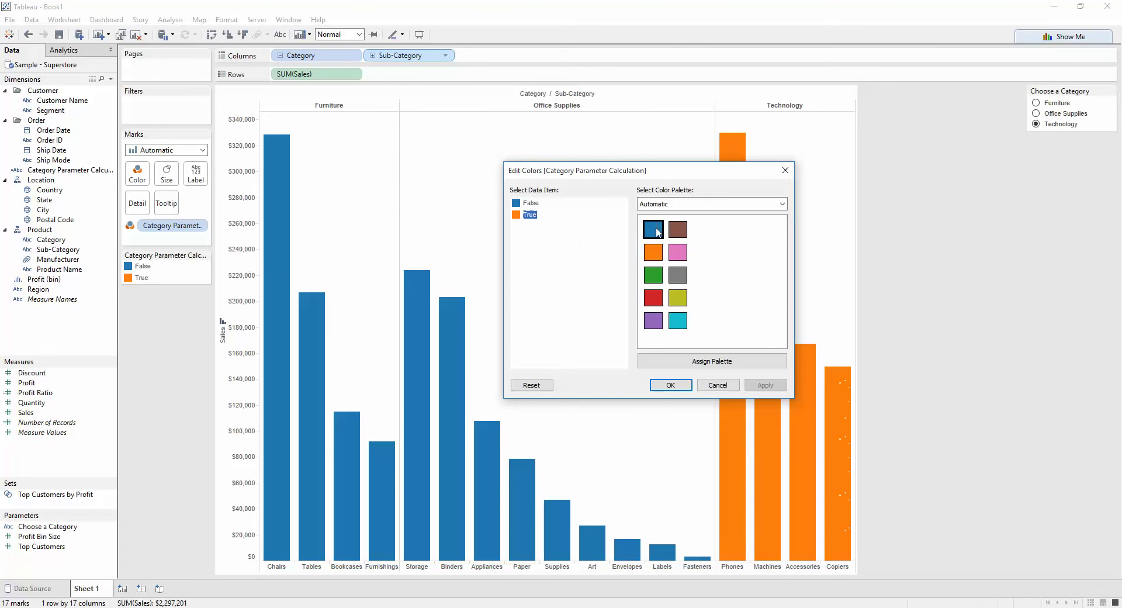
click(661, 302)
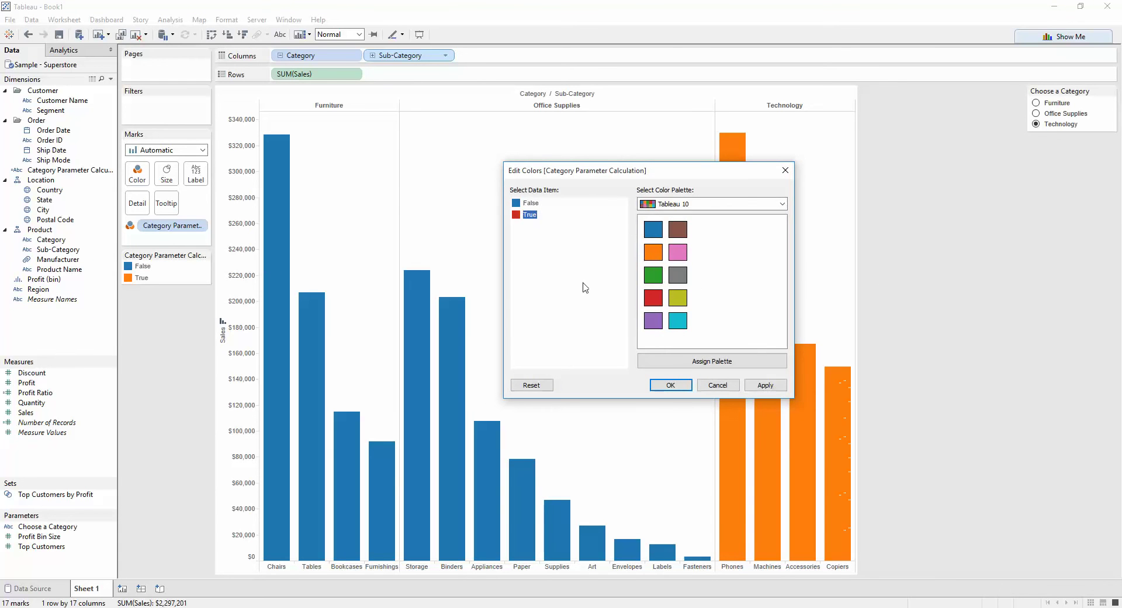
click(529, 204)
click(653, 320)
click(766, 385)
click(671, 385)
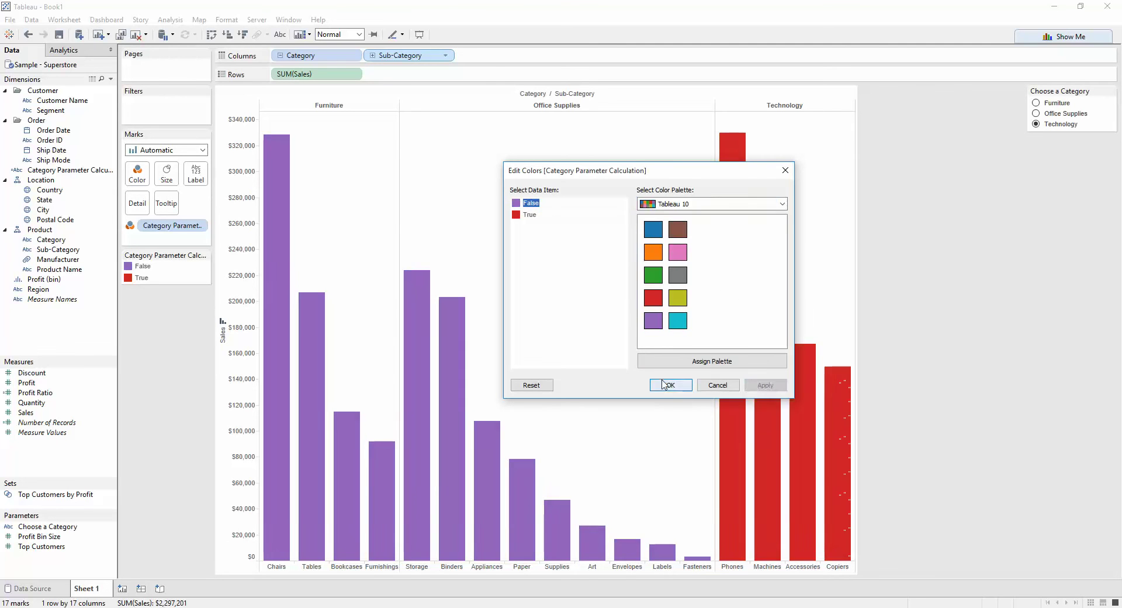
- Test Office Supplies and Furniture in the radio buttons, ending back on Technology
click(1038, 114)
click(1035, 104)
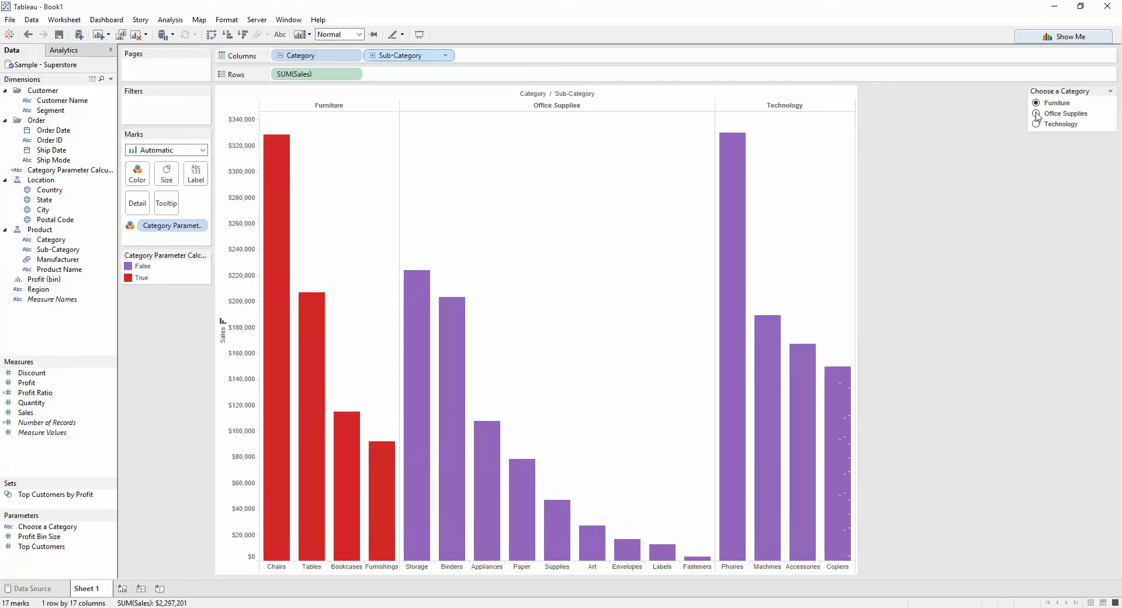
click(1037, 114)
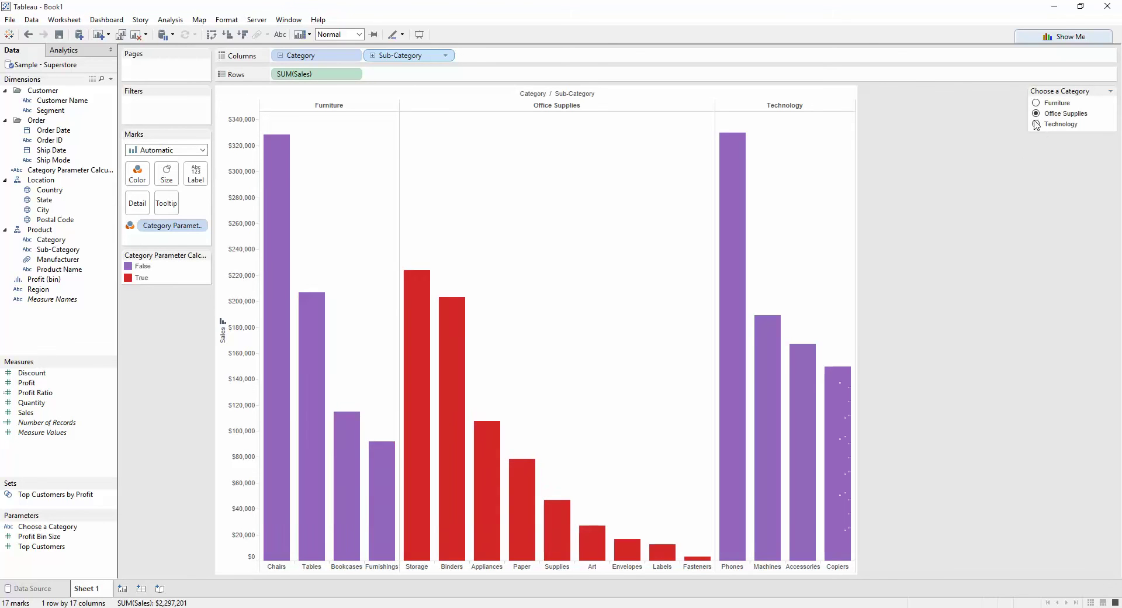
click(1036, 124)
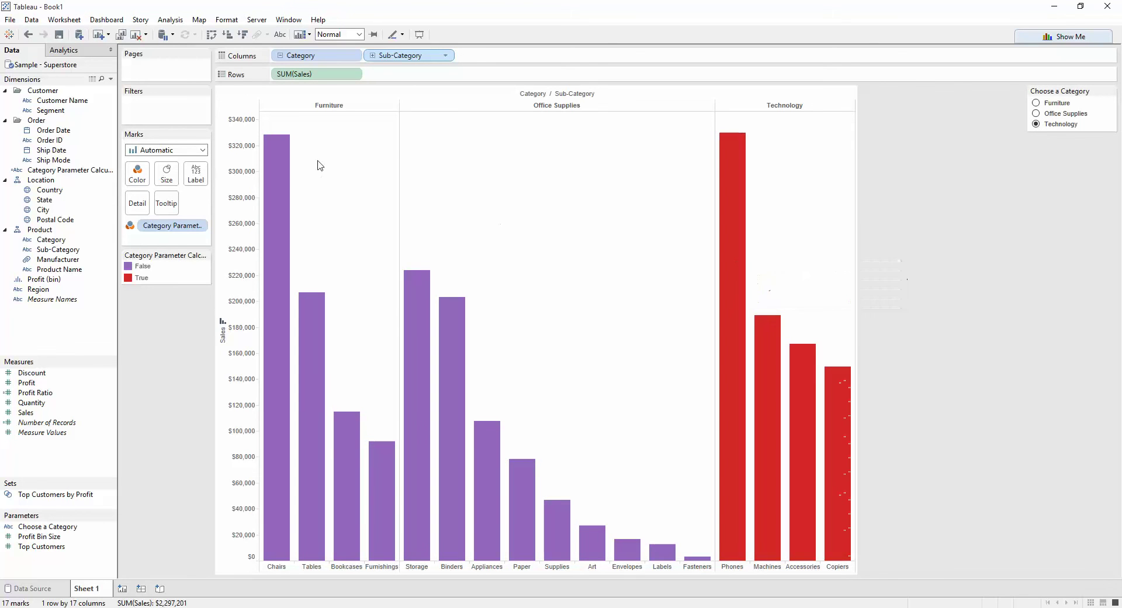
- Roll up to Category, move Category to Marks, and add Profit to Columns for a scatter plot
click(280, 55)
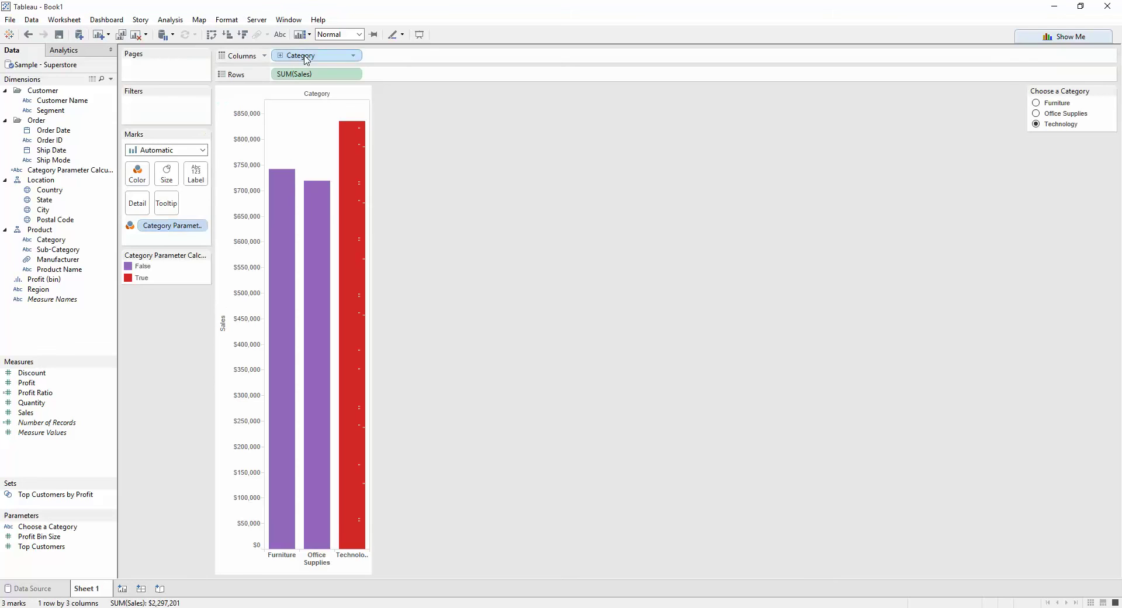
drag(305, 58, 151, 245)
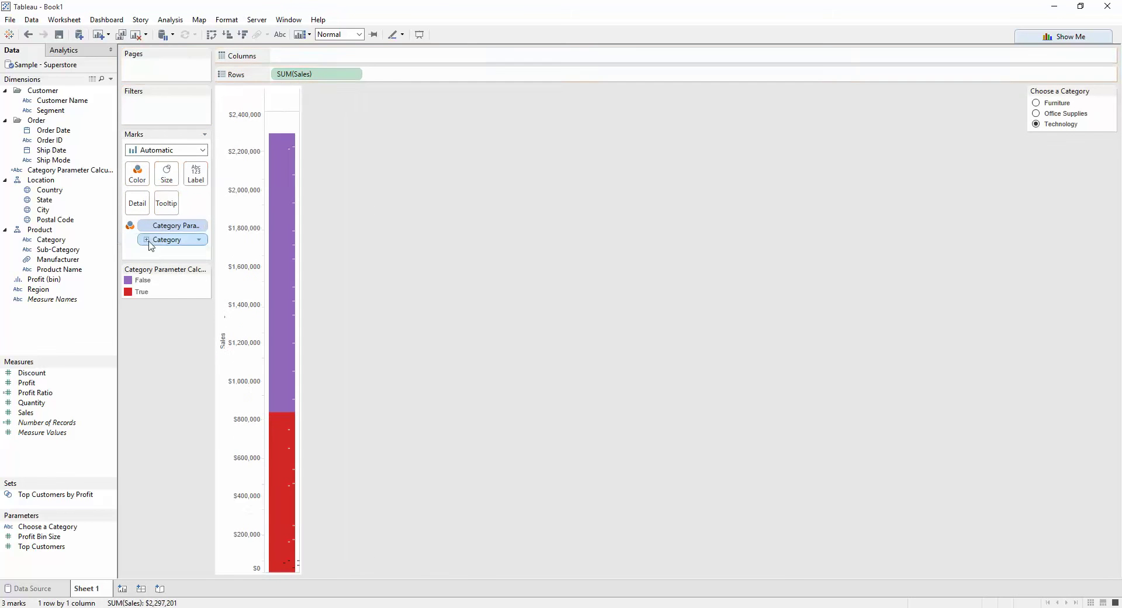
click(25, 412)
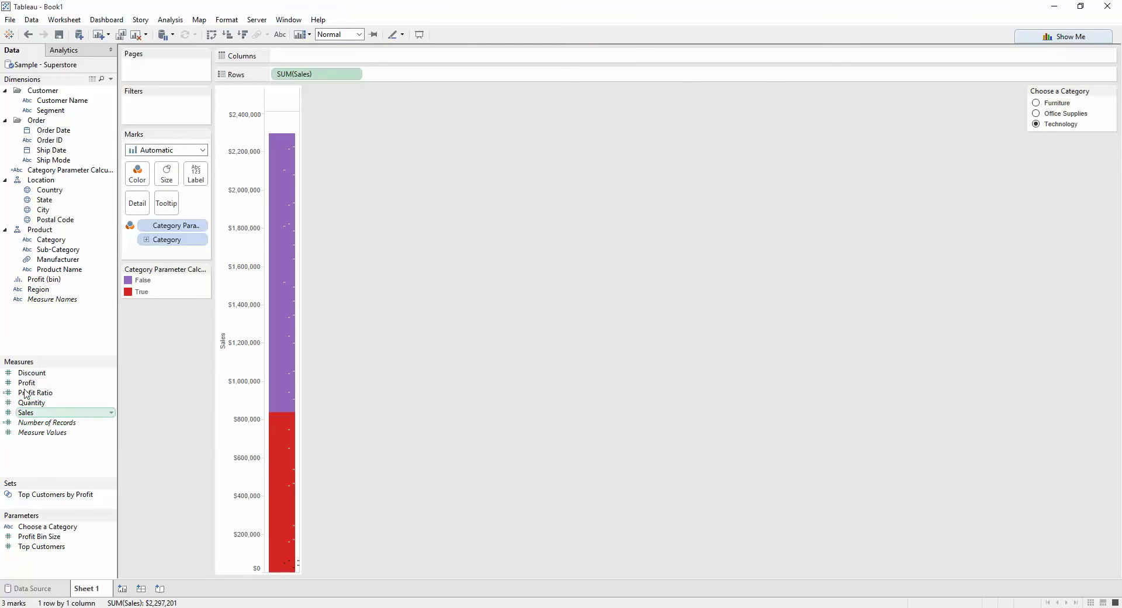
drag(26, 383, 296, 55)
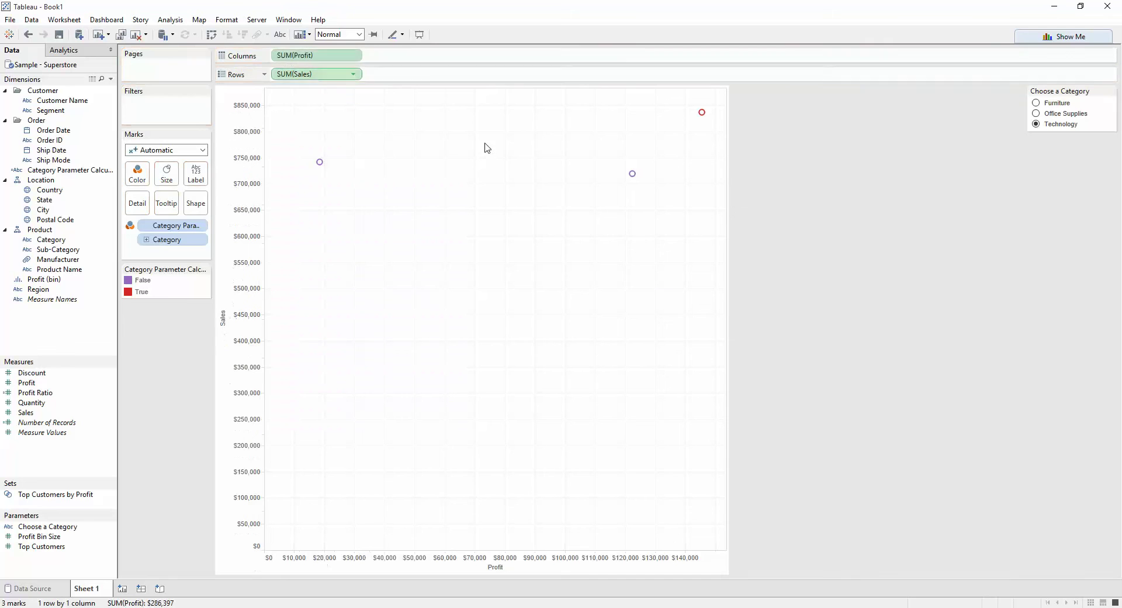
click(485, 148)
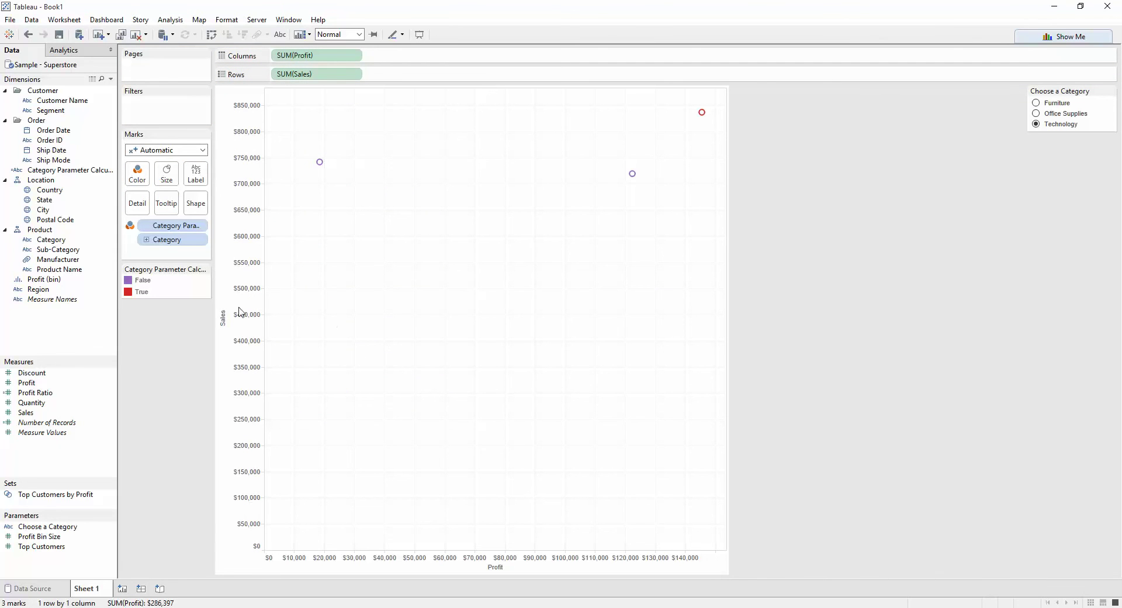
- Drill down to Sub-Category and Manufacturer level, then switch the highlighted category to Furniture
click(146, 241)
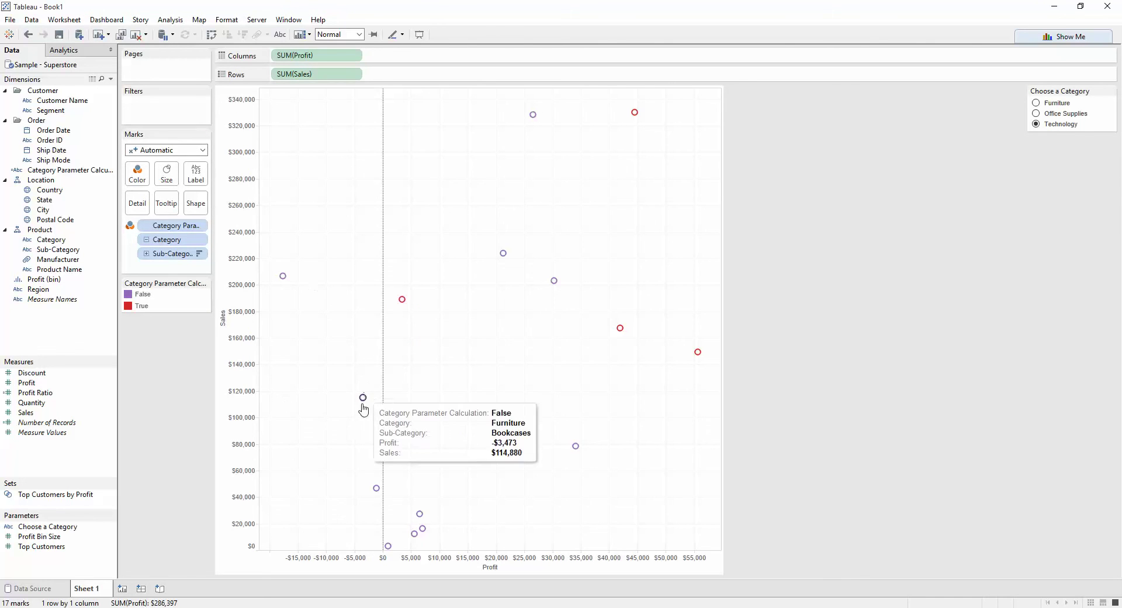
mouse_move(405, 544)
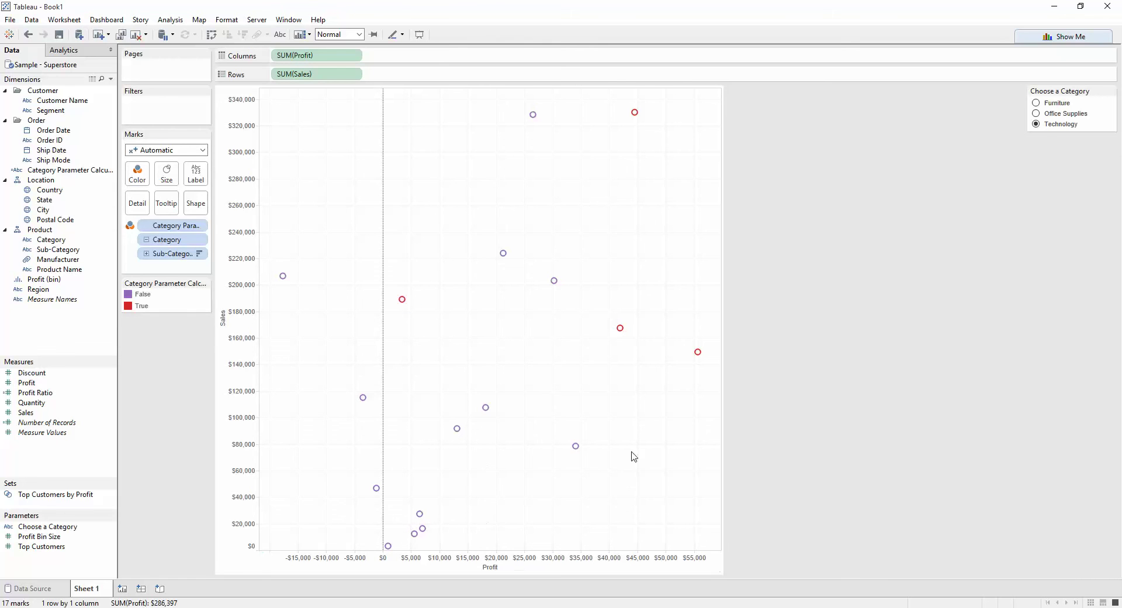
click(146, 253)
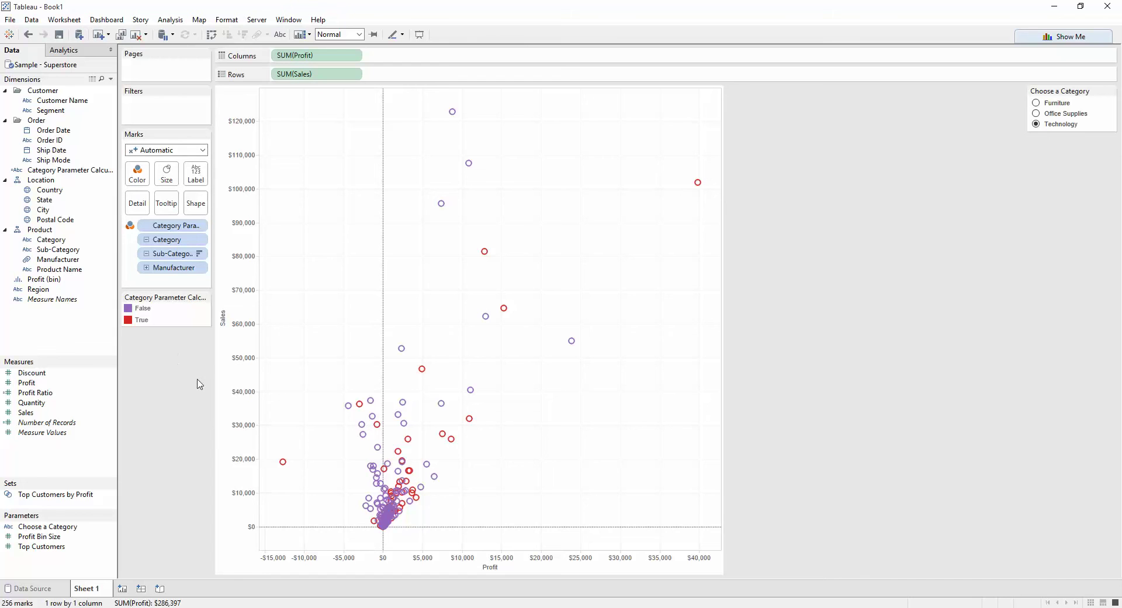
click(1036, 114)
click(1037, 103)
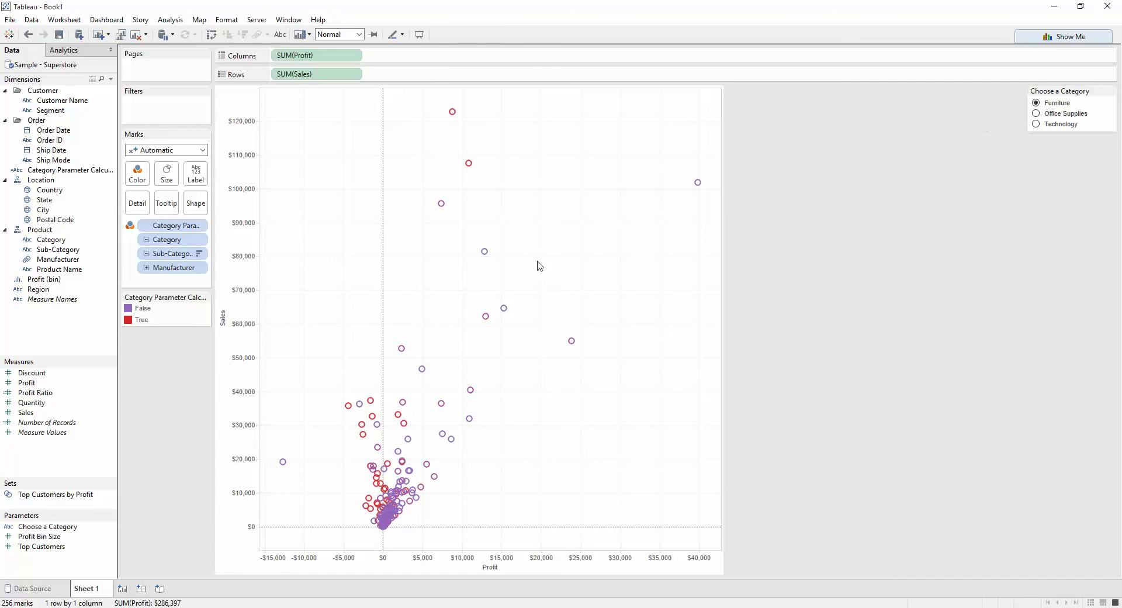
- Reset the colour legend to the default blue and orange palette
click(205, 297)
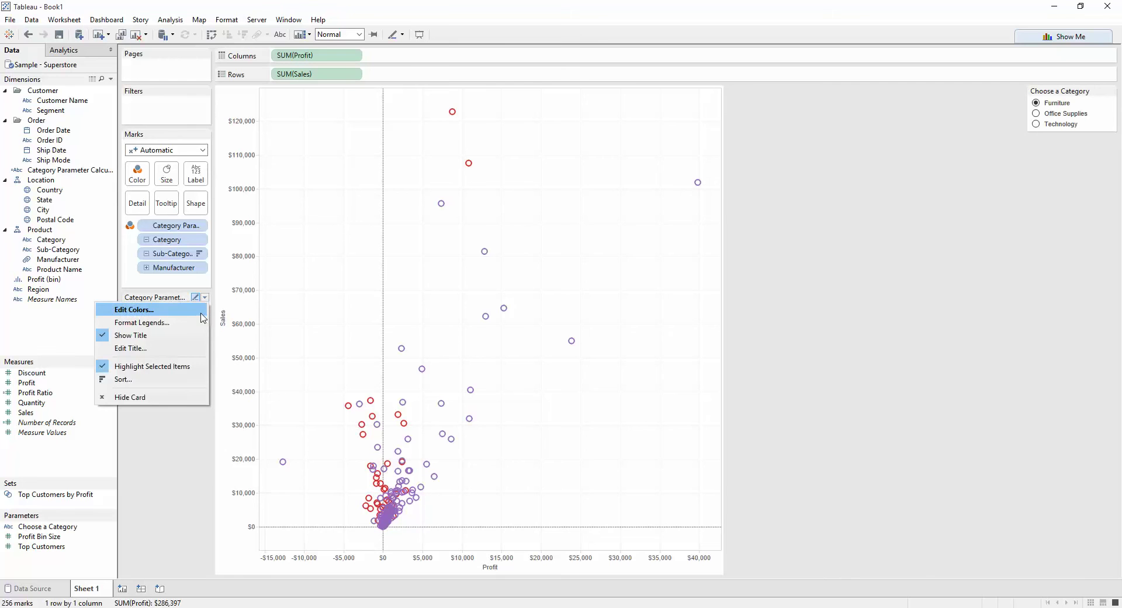
click(199, 309)
click(648, 384)
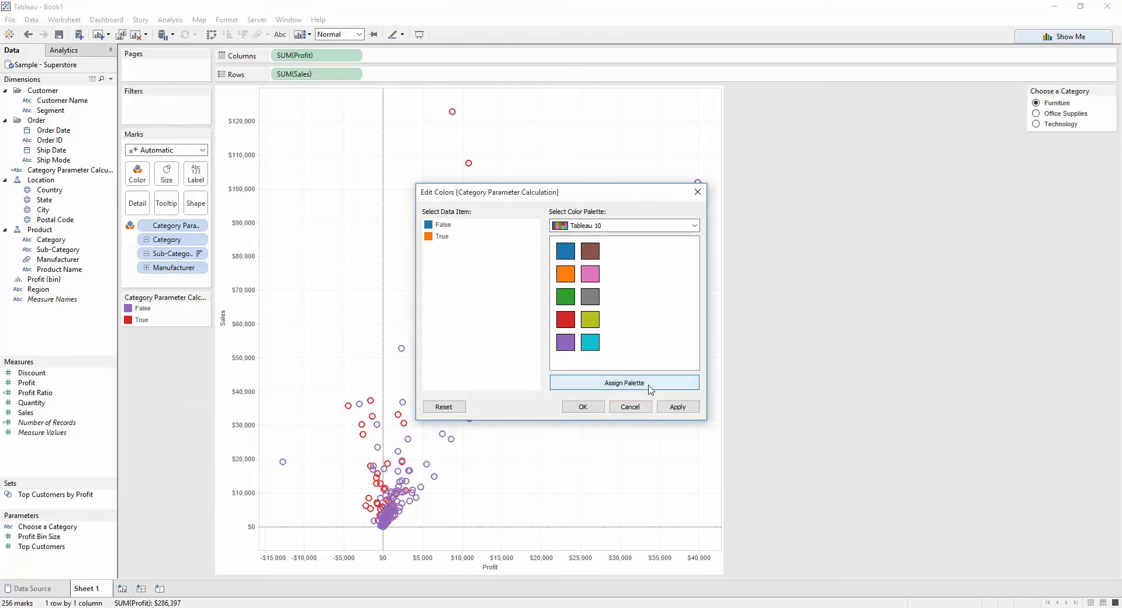
click(582, 407)
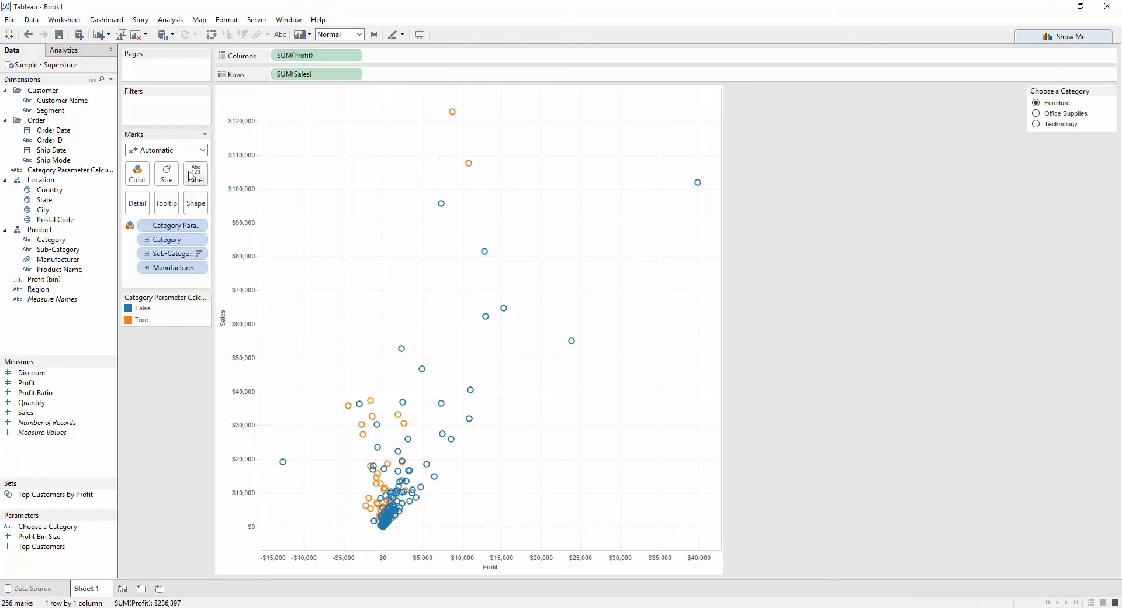
- Make the marks filled circles and size them by SUM(Quantity)
click(196, 202)
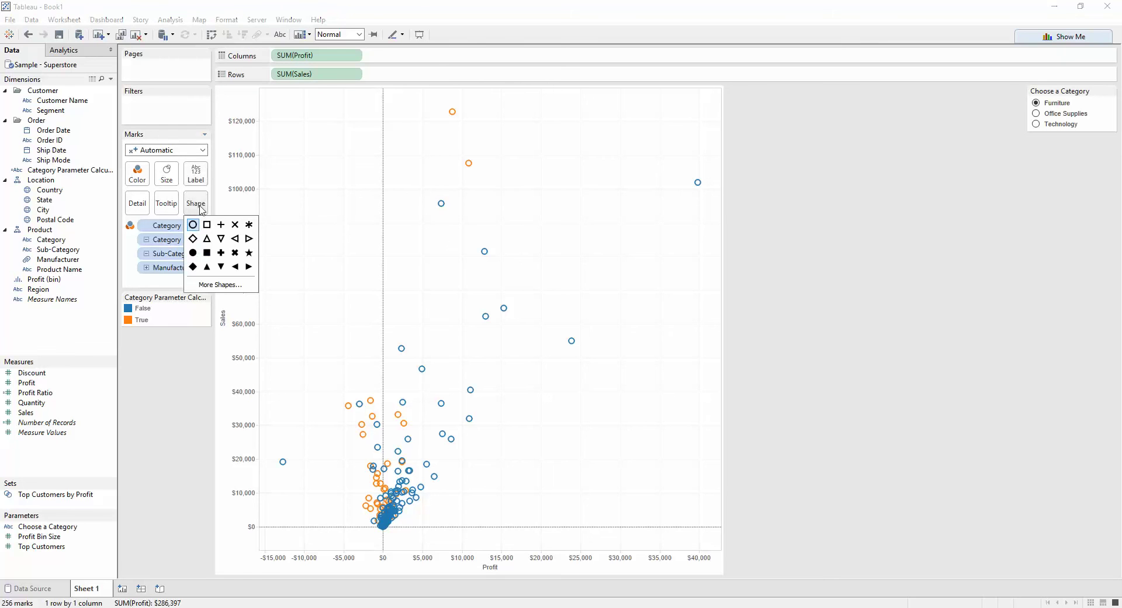
click(193, 255)
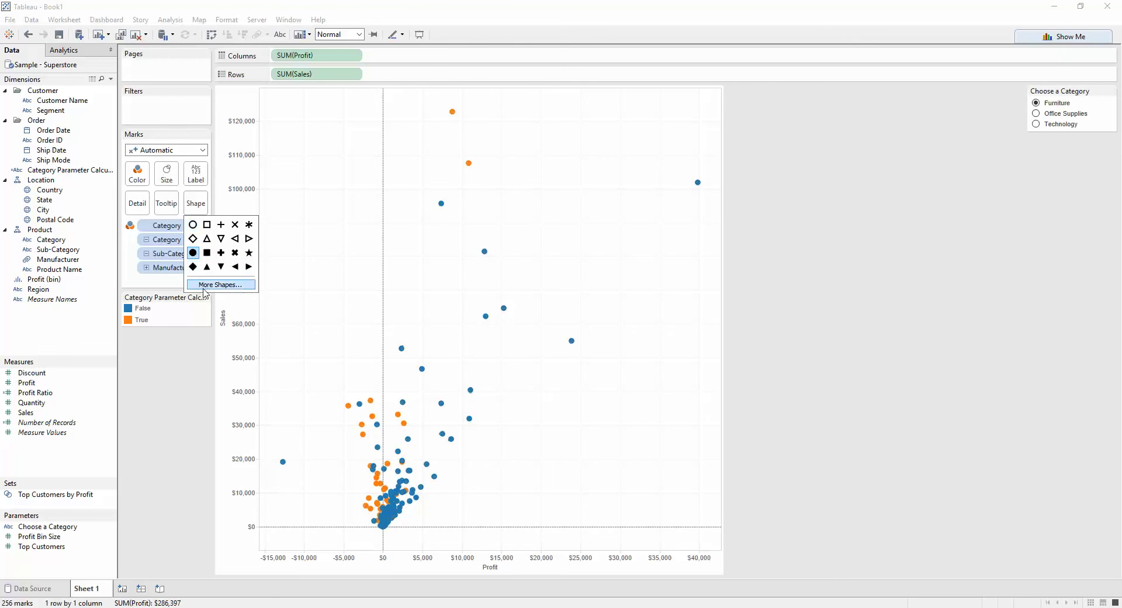
drag(32, 402, 166, 175)
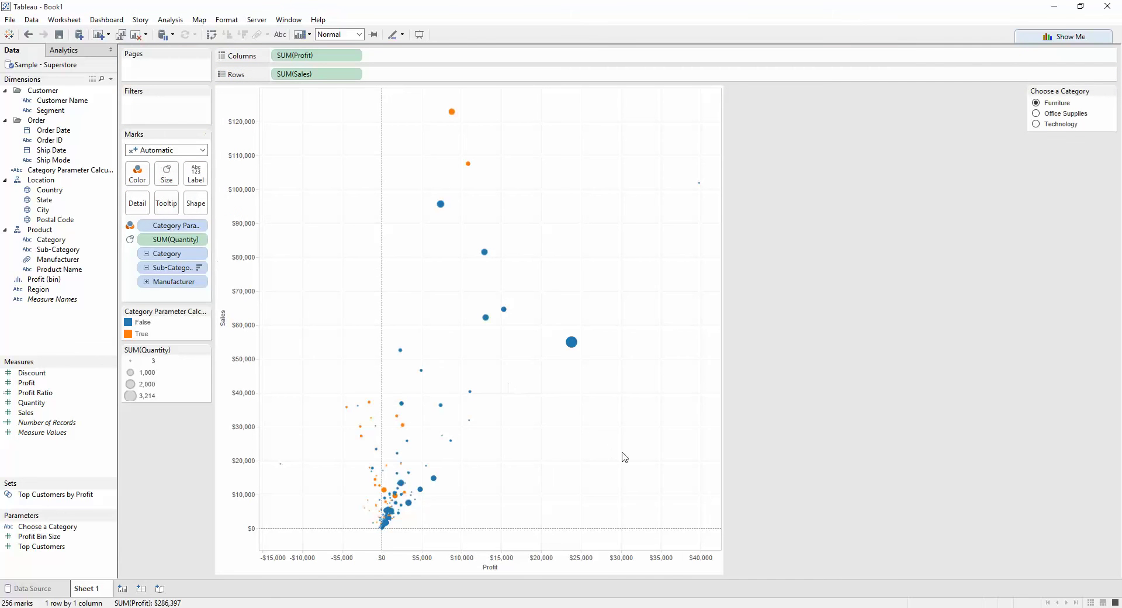
- Cycle the category highlight ending on Furniture, then collapse Manufacturer back to 17 Sub-Category circles
click(1036, 114)
click(1036, 124)
click(1037, 114)
click(1037, 103)
click(147, 267)
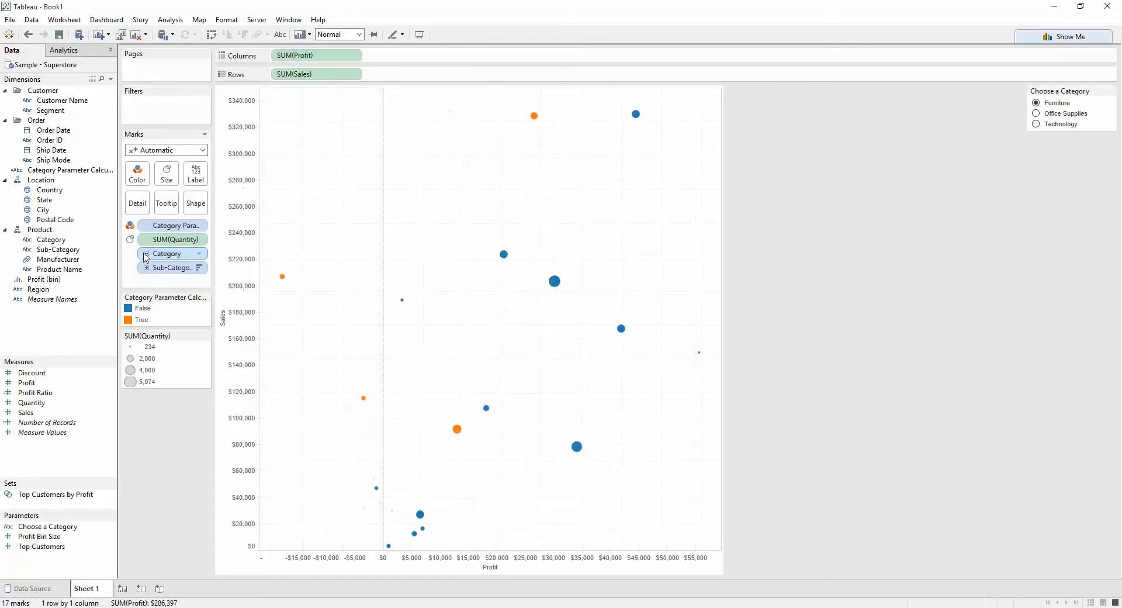